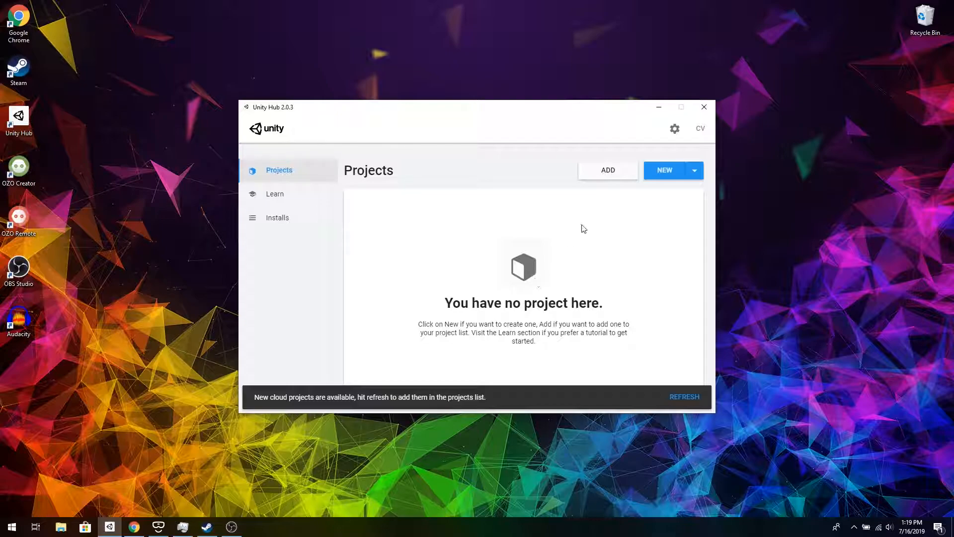
- Create a new 3D project named Demo in the C:\Demo Project location
{"action": "left_click", "coordinate": [671, 175]}
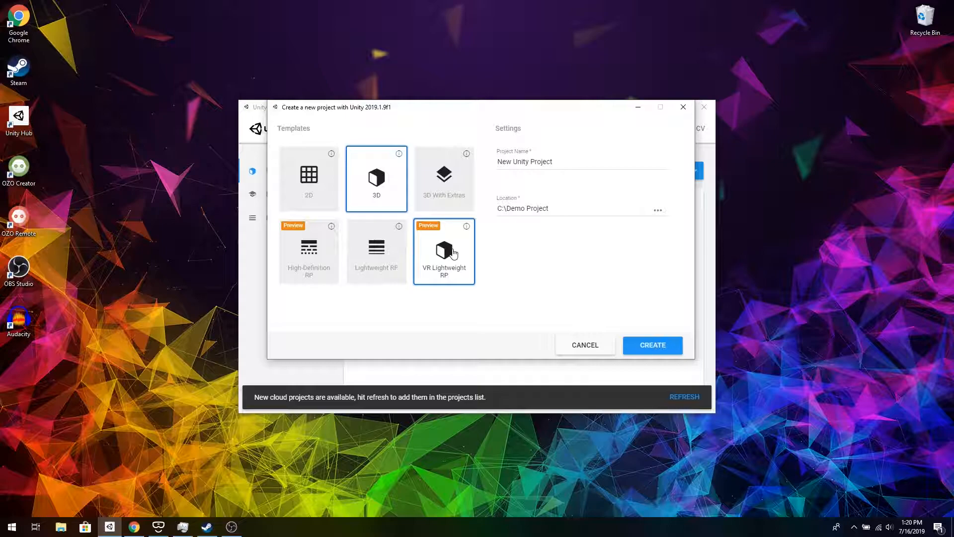
{"action": "left_click", "coordinate": [557, 165]}
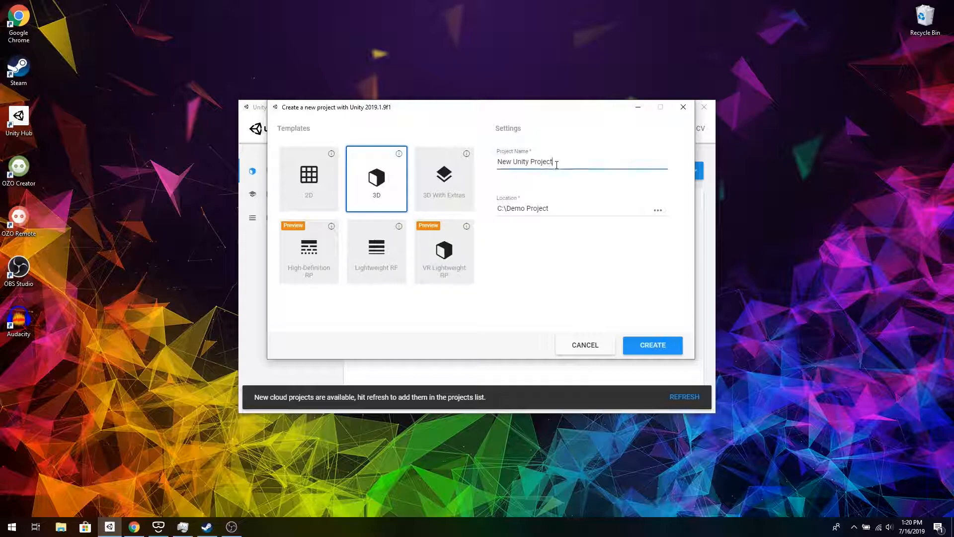
{"action": "key", "text": "BackSpace"}
{"action": "key", "text": "BackSpace"}
{"action": "key", "text": "BackSpace"}
{"action": "key", "text": "BackSpace"}
{"action": "key", "text": "BackSpace"}
{"action": "key", "text": "BackSpace"}
{"action": "key", "text": "BackSpace"}
{"action": "key", "text": "BackSpace"}
{"action": "key", "text": "BackSpace"}
{"action": "key", "text": "BackSpace"}
{"action": "key", "text": "BackSpace"}
{"action": "key", "text": "BackSpace"}
{"action": "key", "text": "BackSpace"}
{"action": "key", "text": "BackSpace"}
{"action": "key", "text": "BackSpace"}
{"action": "key", "text": "BackSpace"}
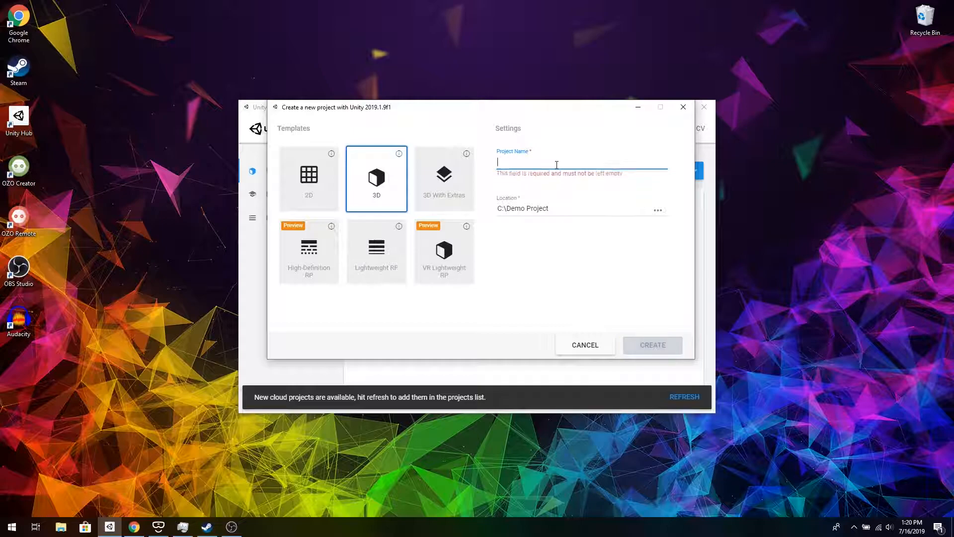
{"action": "type", "text": "Demo"}
{"action": "left_click", "coordinate": [658, 211]}
{"action": "left_click", "coordinate": [627, 366]}
{"action": "left_click", "coordinate": [653, 346]}
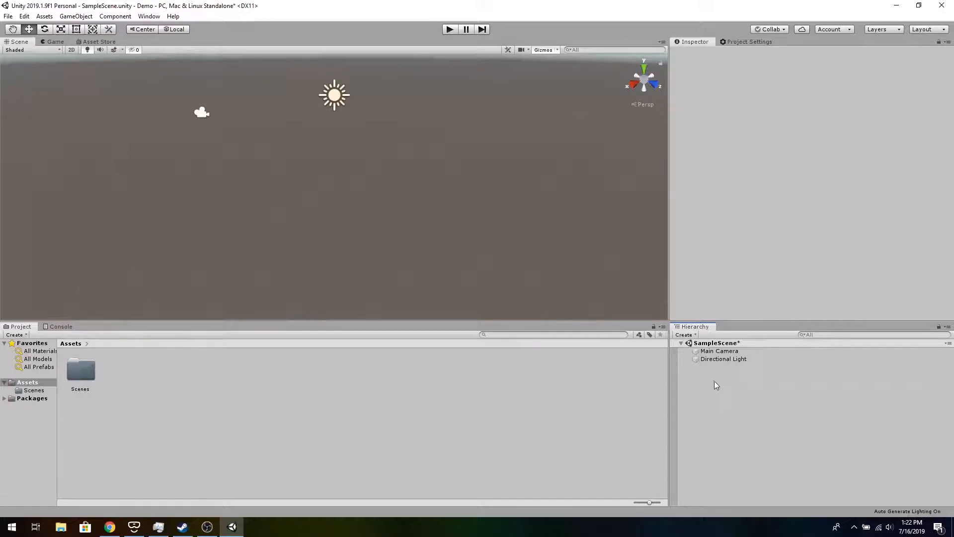
- Add a 3D plane to the scene
{"action": "right_click", "coordinate": [716, 385]}
{"action": "mouse_move", "coordinate": [759, 292]}
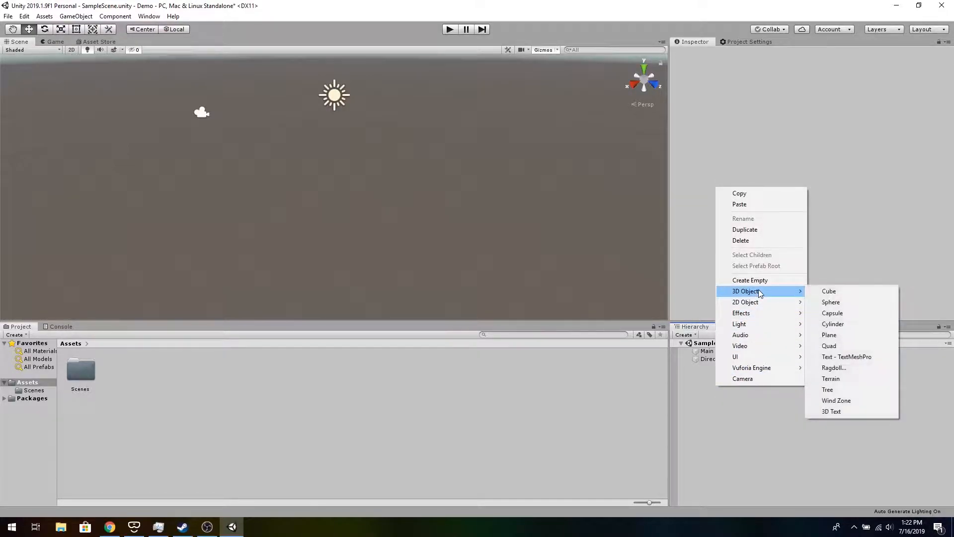
{"action": "left_click", "coordinate": [845, 334]}
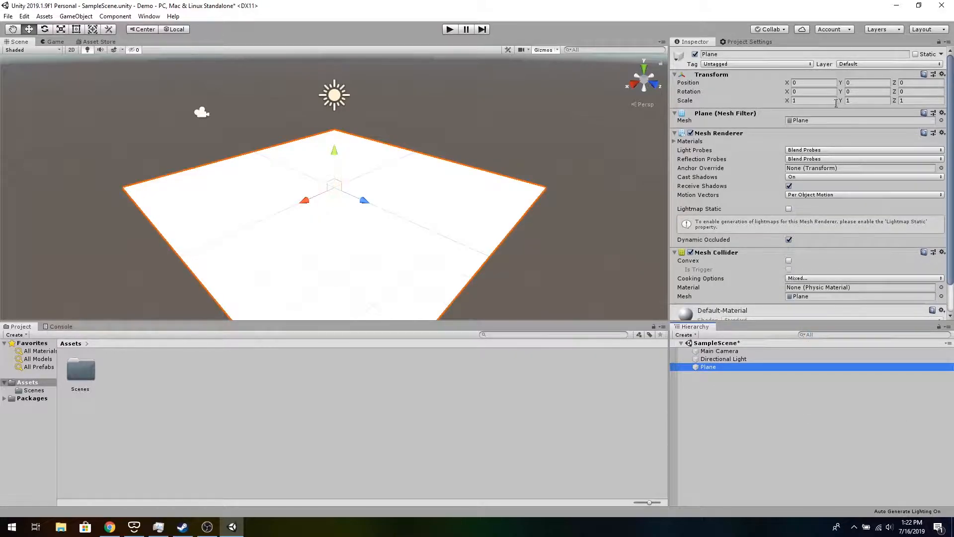
- Add a 3D cube and set its position to Y 0.5 and Z 2
{"action": "right_click", "coordinate": [737, 405]}
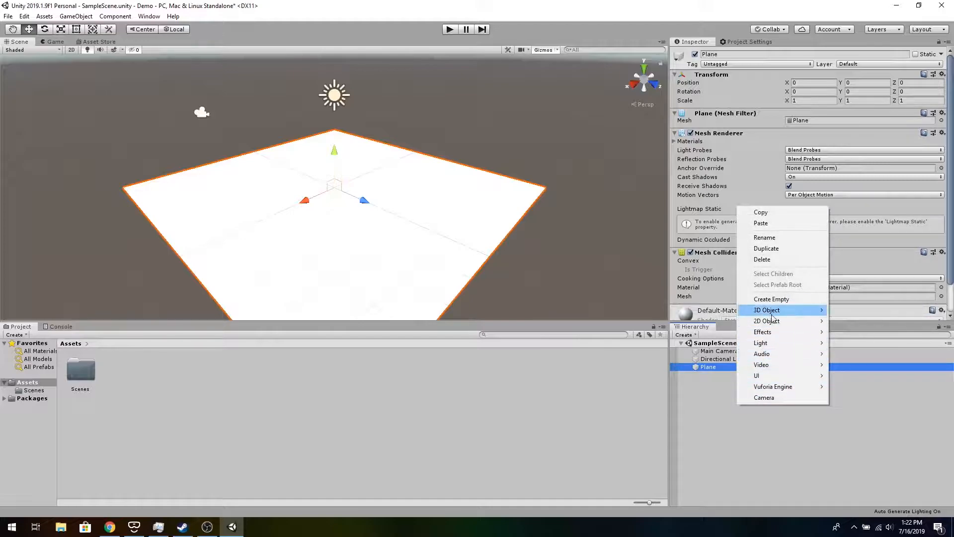
{"action": "mouse_move", "coordinate": [774, 311]}
{"action": "left_click", "coordinate": [839, 312]}
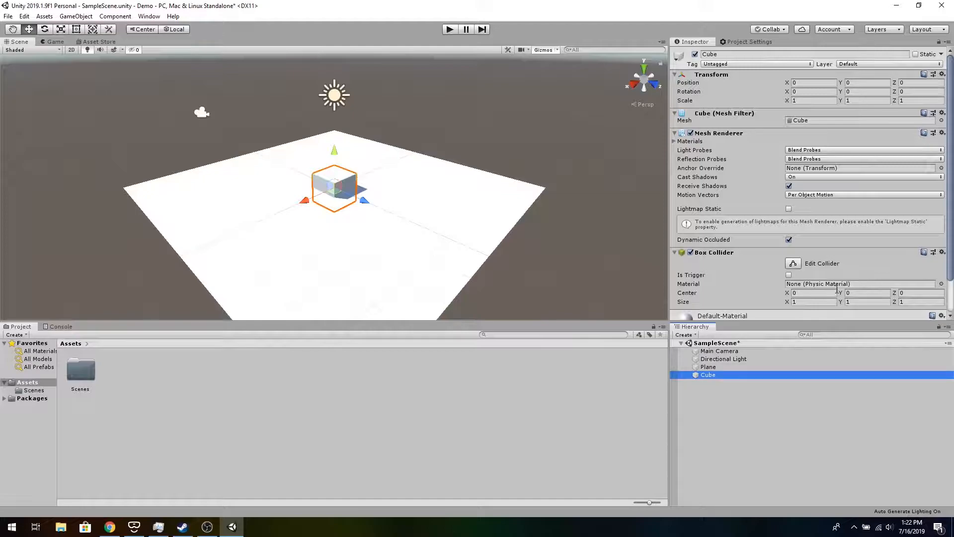
{"action": "left_click", "coordinate": [848, 83]}
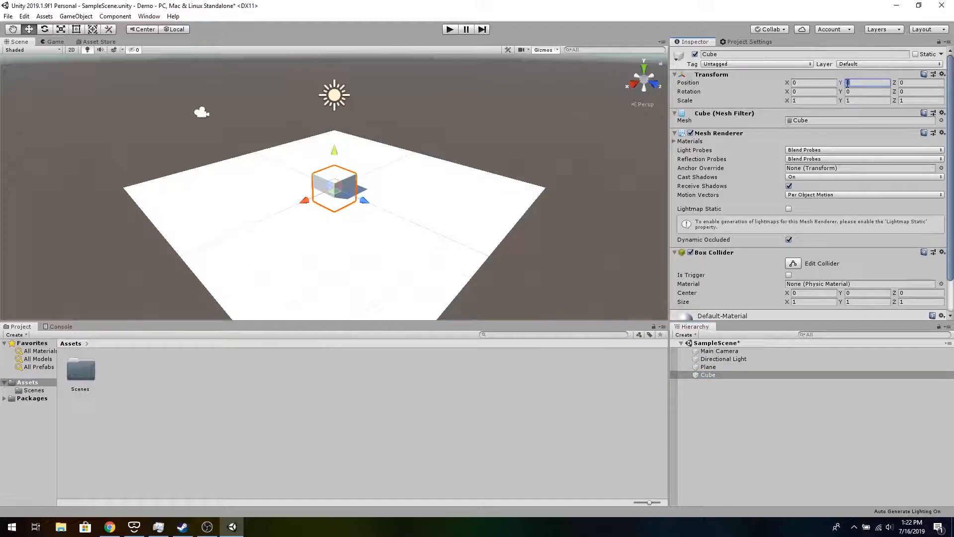
{"action": "type", "text": "0.5"}
{"action": "key", "text": "Tab"}
{"action": "type", "text": "2"}
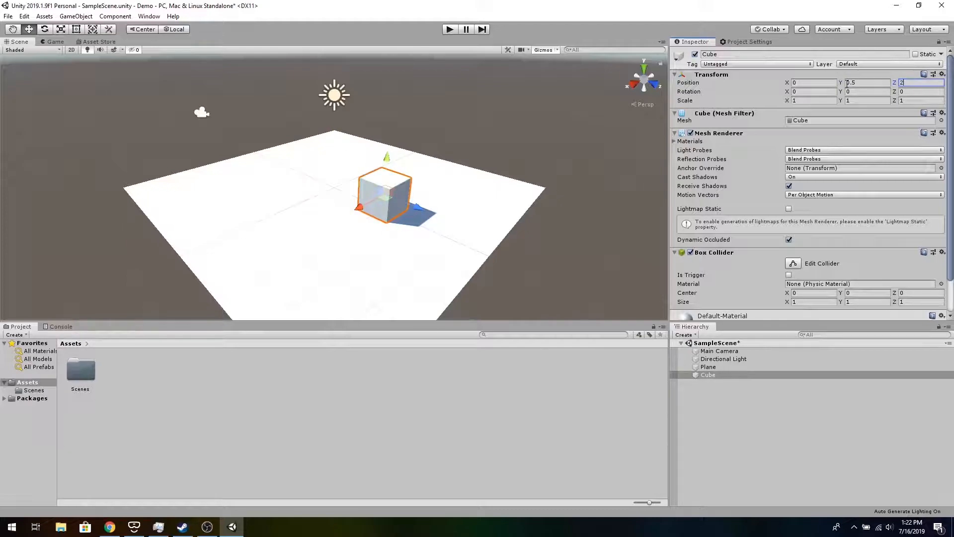
- Set the cube's scale to X 6 and Z 2
{"action": "left_click", "coordinate": [821, 100]}
{"action": "type", "text": "6"}
{"action": "key", "text": "Tab"}
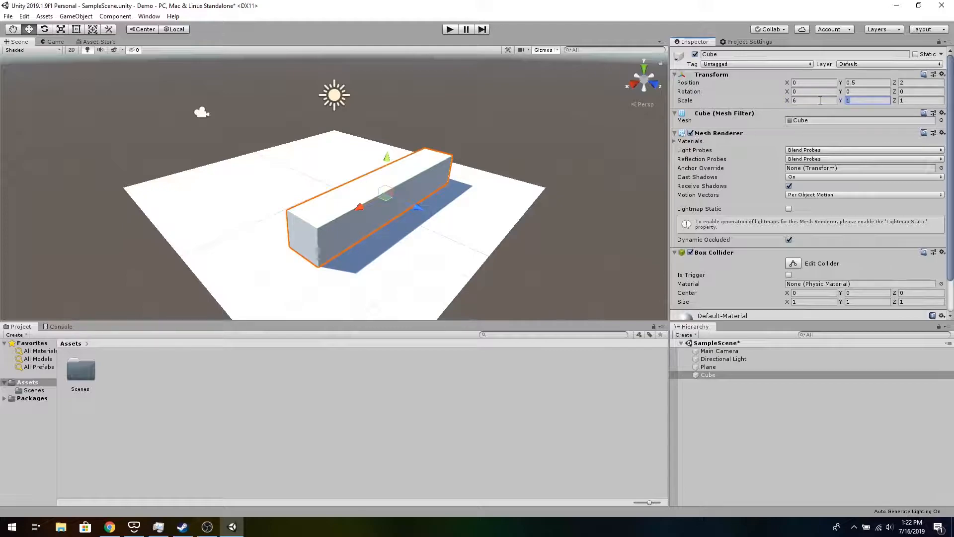
{"action": "key", "text": "Tab"}
{"action": "type", "text": "2"}
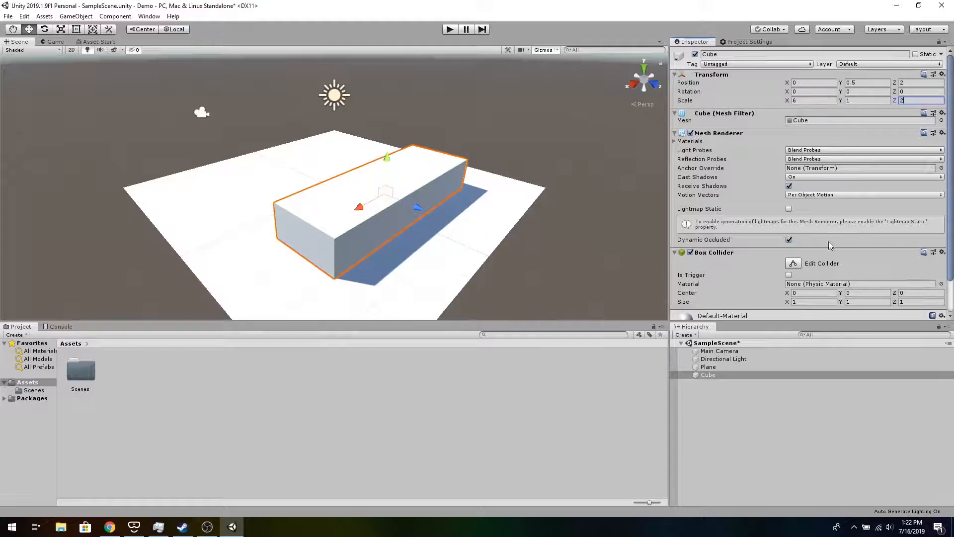
- Rename the cube Table
{"action": "left_click", "coordinate": [759, 54]}
{"action": "type", "text": "Table"}
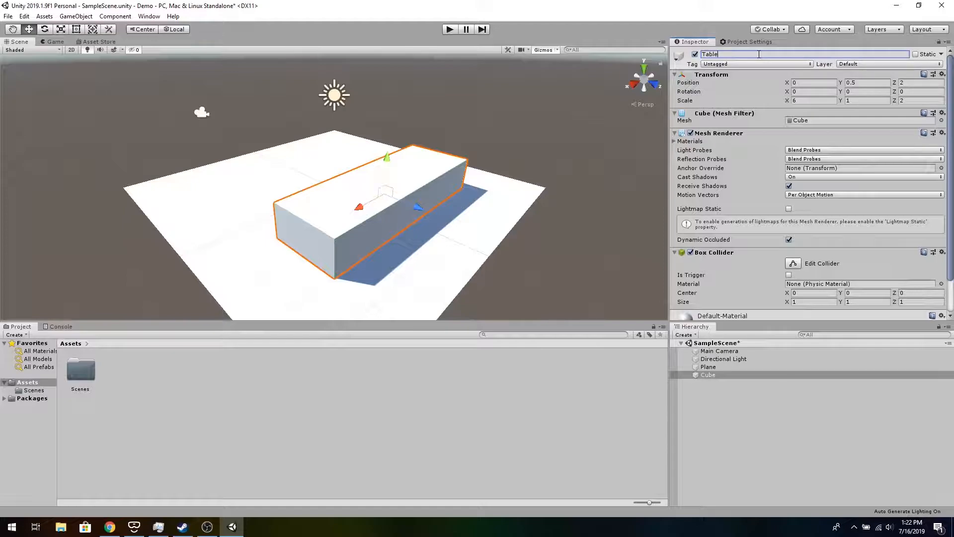
{"action": "left_click", "coordinate": [735, 479]}
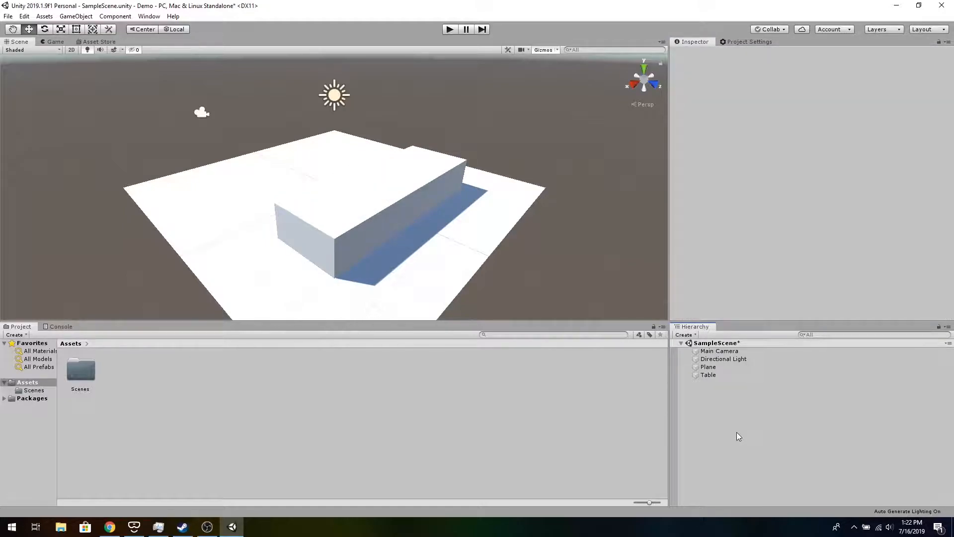
- Add another 3D cube and rename it Box
{"action": "right_click", "coordinate": [737, 433]}
{"action": "mouse_move", "coordinate": [778, 338]}
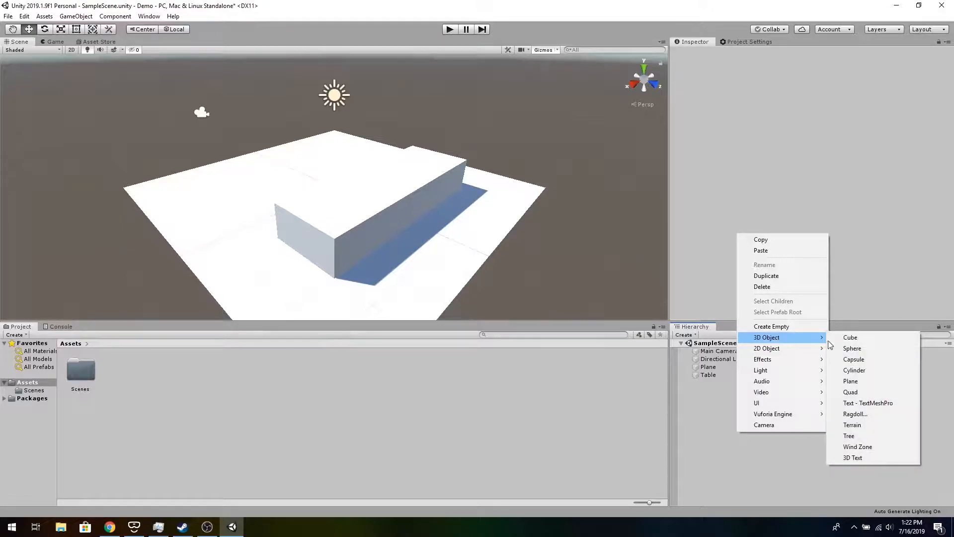
{"action": "left_click", "coordinate": [857, 339]}
{"action": "left_click", "coordinate": [723, 54]}
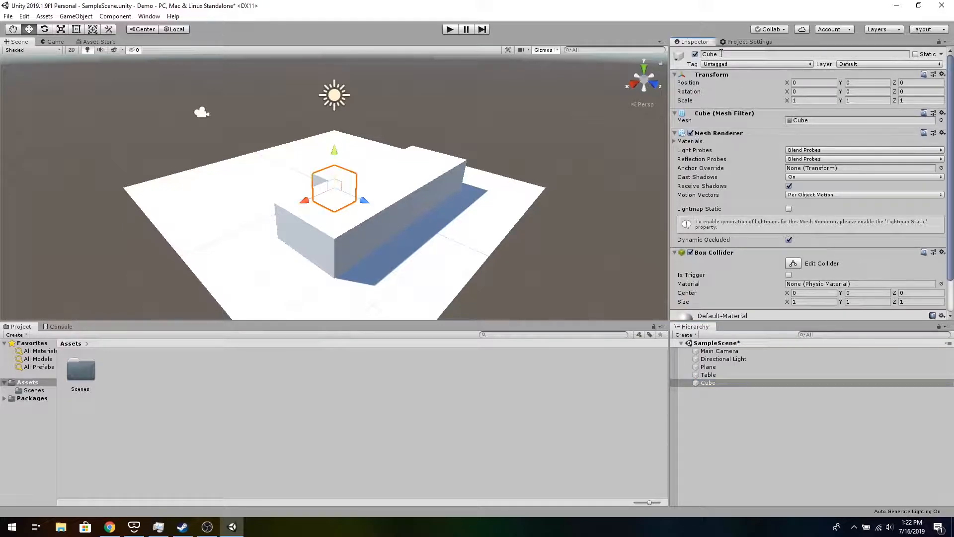
{"action": "type", "text": "Box"}
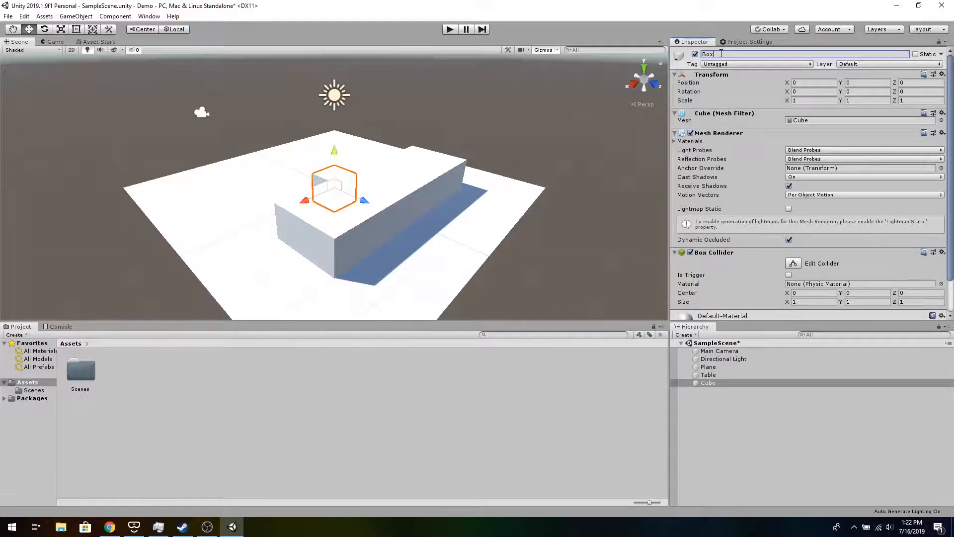
- Set the Box's position to X -1, Y 1.25, Z 2
{"action": "left_click", "coordinate": [802, 83]}
{"action": "type", "text": "-"}
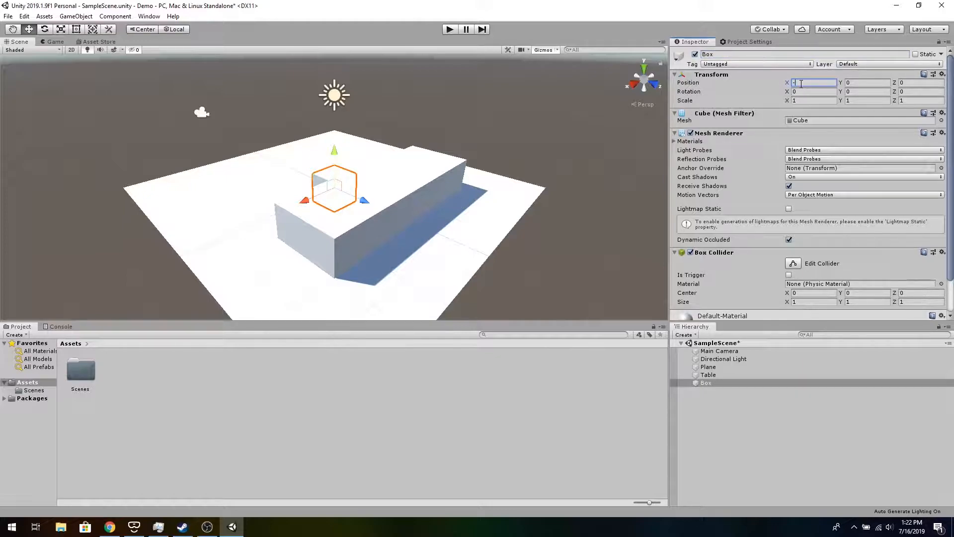
{"action": "type", "text": "1"}
{"action": "key", "text": "Tab"}
{"action": "type", "text": "1"}
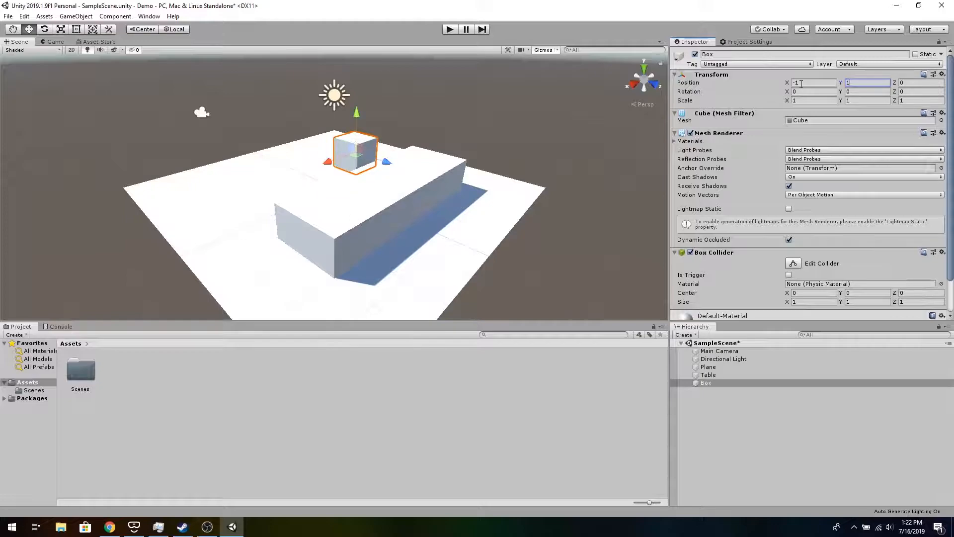
{"action": "type", "text": ".25"}
{"action": "key", "text": "Tab"}
{"action": "type", "text": "2"}
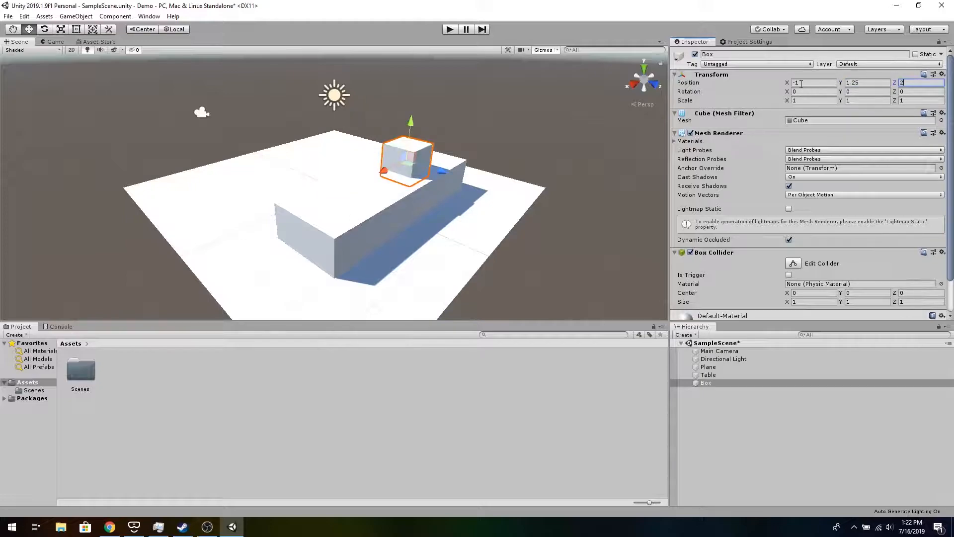
- Set the Box's scale to 0.5 on X, Y and Z
{"action": "left_click", "coordinate": [806, 101]}
{"action": "type", "text": "0.5"}
{"action": "left_click", "coordinate": [854, 98]}
{"action": "type", "text": ".5"}
{"action": "left_click", "coordinate": [928, 101]}
{"action": "type", "text": ".5"}
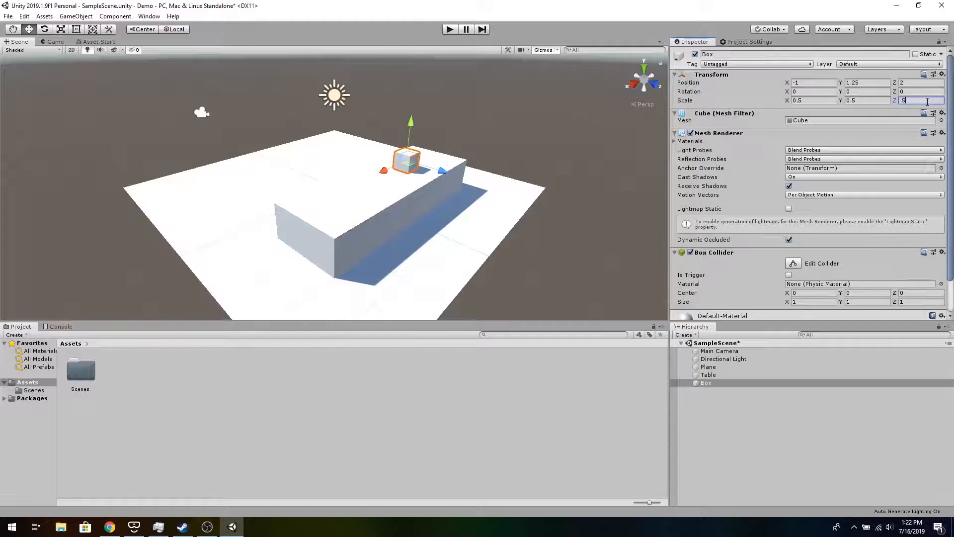
- Add a 3D sphere and set its position to X 1, Y 1.25, Z 2
{"action": "left_click", "coordinate": [754, 410]}
{"action": "right_click", "coordinate": [755, 410]}
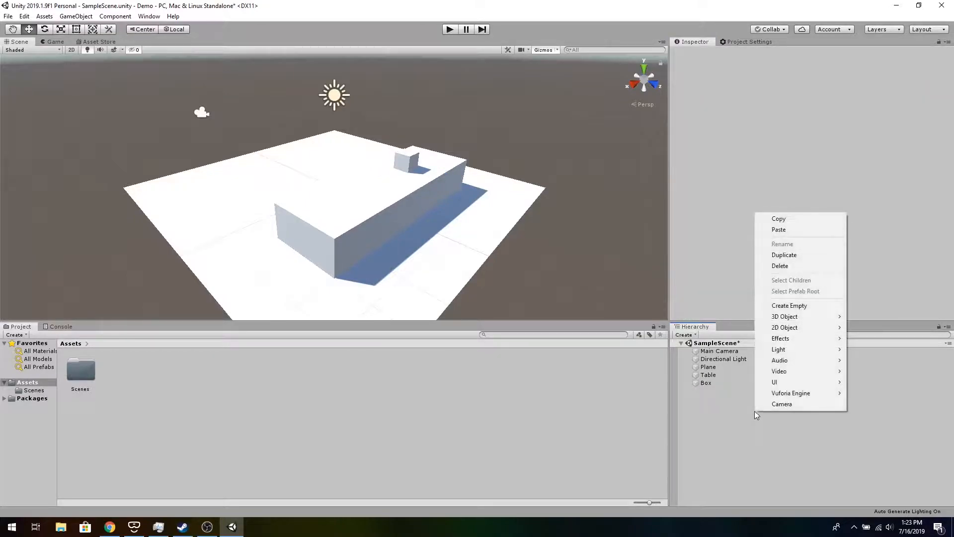
{"action": "mouse_move", "coordinate": [798, 316]}
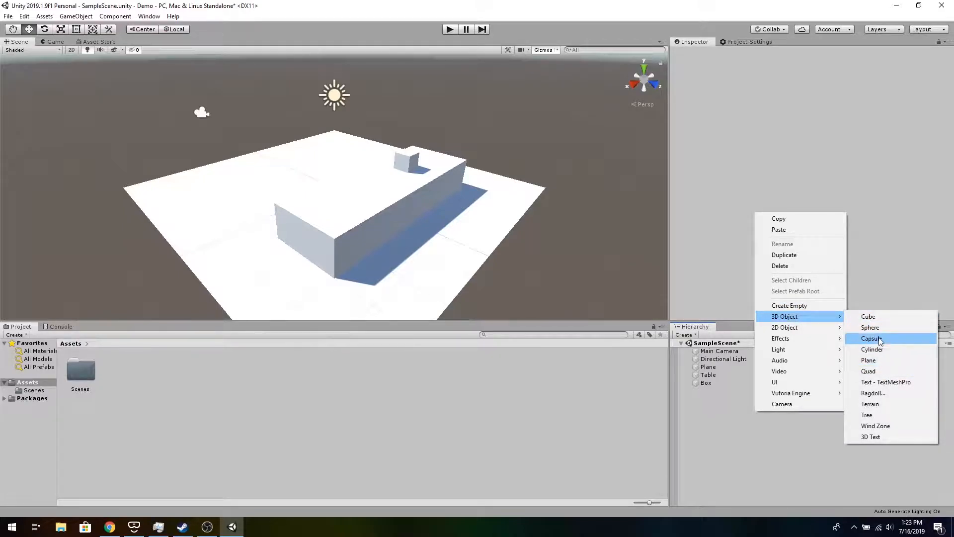
{"action": "left_click", "coordinate": [876, 327]}
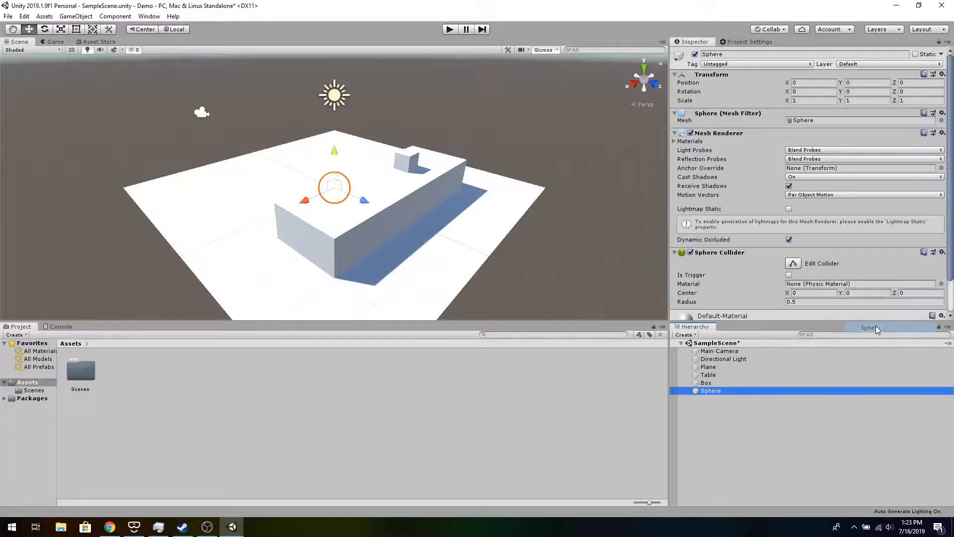
{"action": "left_click", "coordinate": [803, 83]}
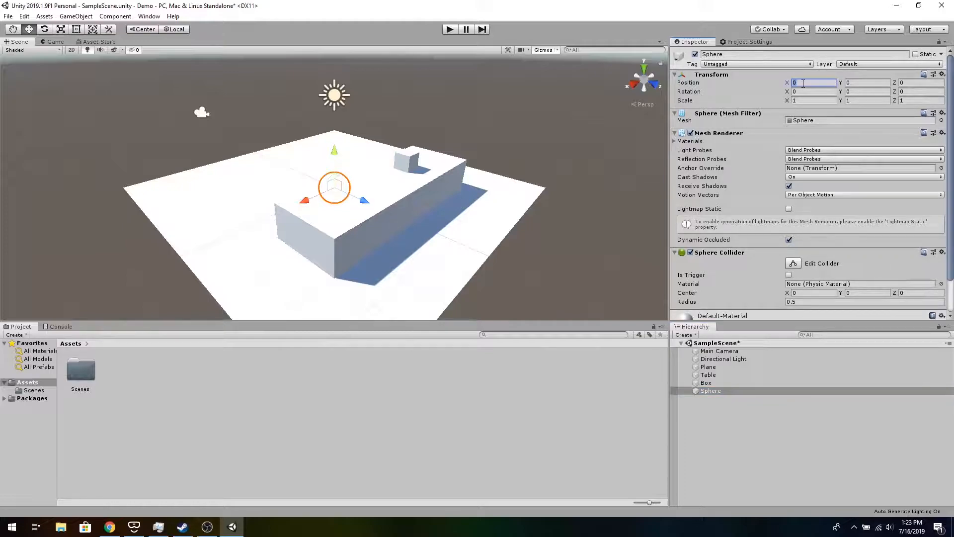
{"action": "type", "text": "1"}
{"action": "left_click", "coordinate": [848, 83]}
{"action": "type", "text": "1"}
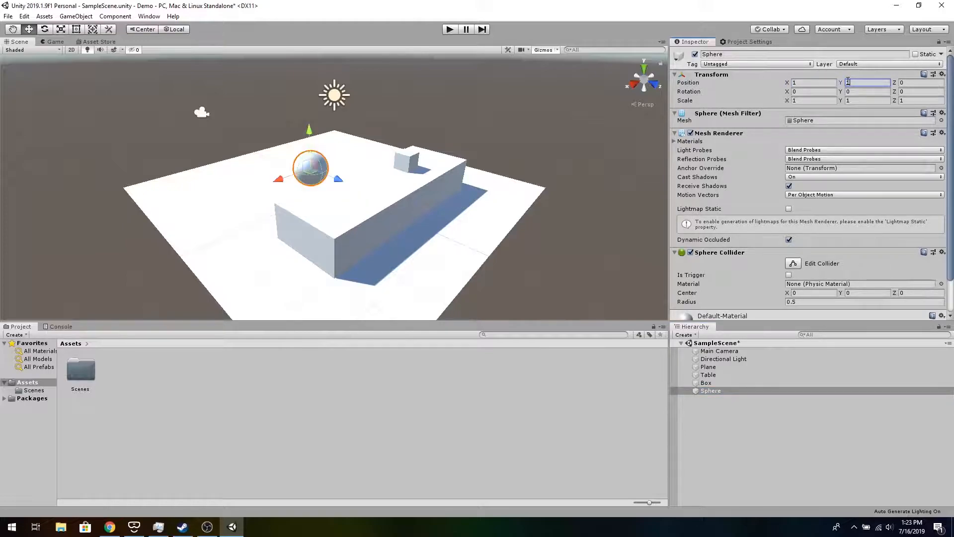
{"action": "type", "text": ".25"}
{"action": "left_click", "coordinate": [927, 82]}
{"action": "type", "text": "2"}
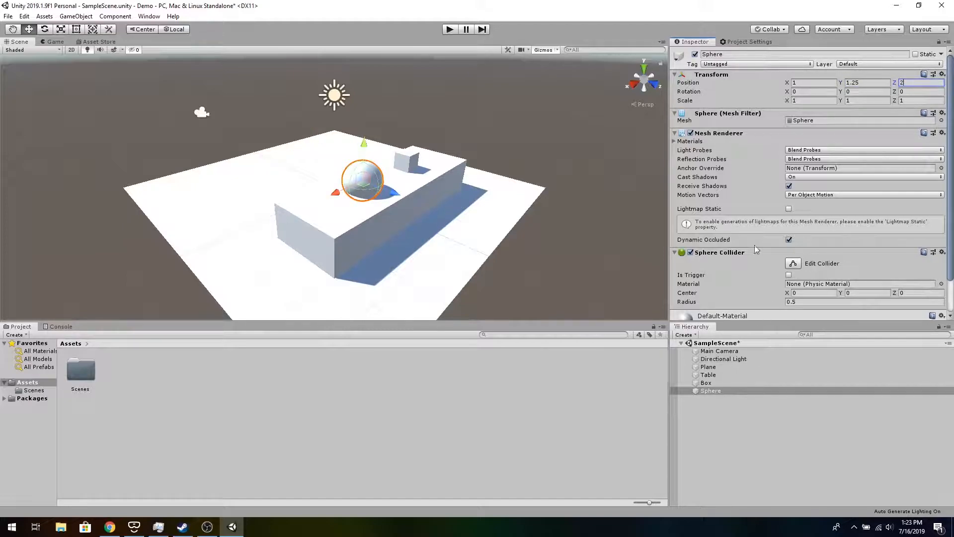
- Set the sphere's scale to 0.5 on all axes and rename it Ball
{"action": "left_click", "coordinate": [806, 101]}
{"action": "type", "text": "0.5"}
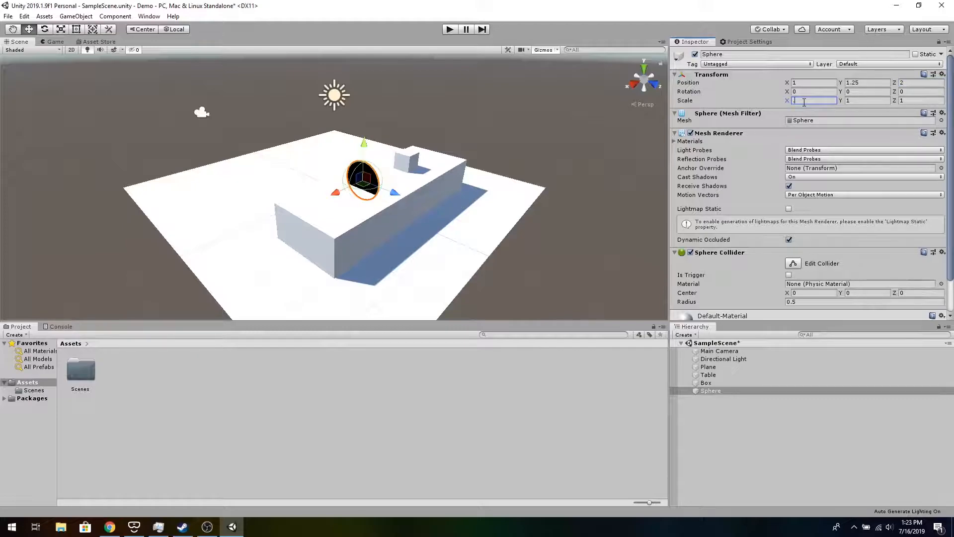
{"action": "left_click", "coordinate": [858, 100]}
{"action": "type", "text": "0.5"}
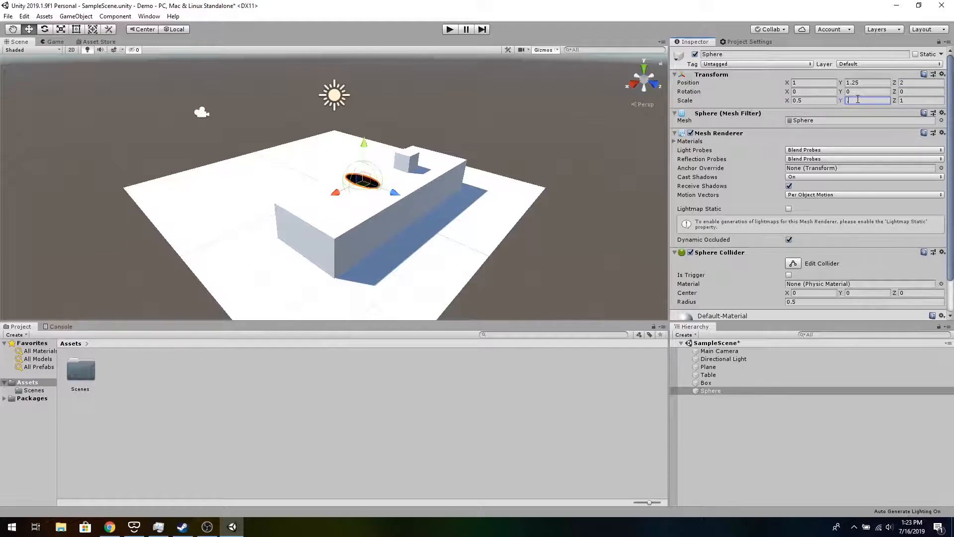
{"action": "left_click", "coordinate": [914, 100]}
{"action": "type", "text": ".5"}
{"action": "left_click", "coordinate": [786, 55]}
{"action": "type", "text": "Ball"}
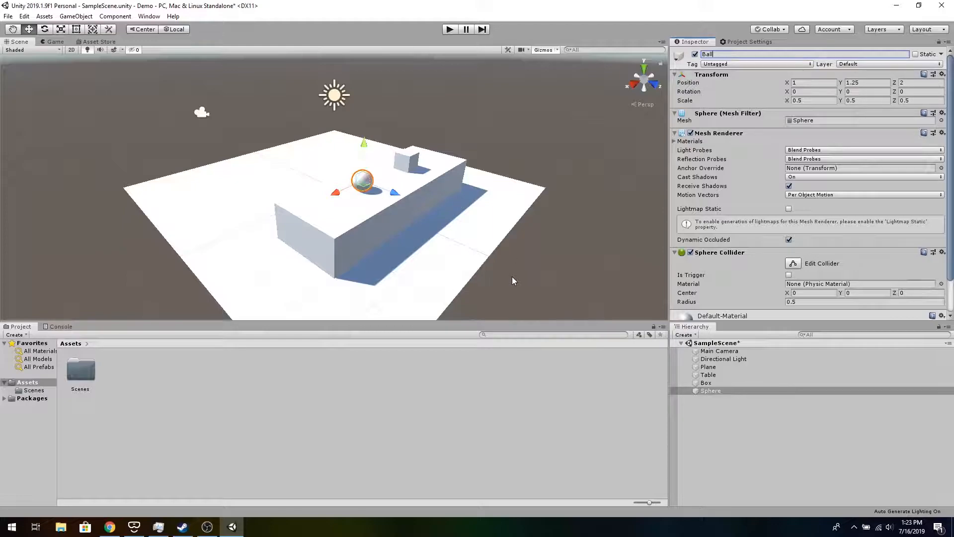
- Create an empty game object and name it Evironment
{"action": "right_click", "coordinate": [723, 435]}
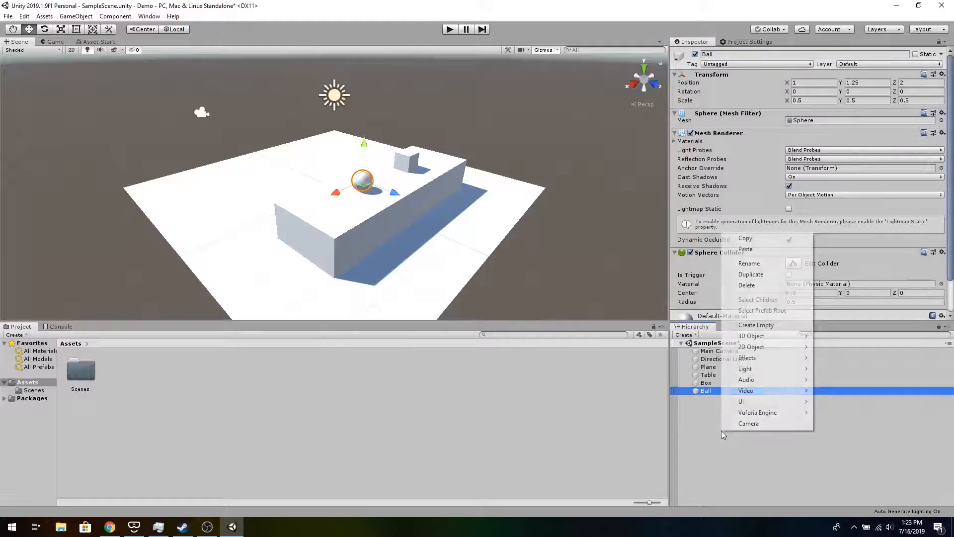
{"action": "left_click", "coordinate": [773, 322]}
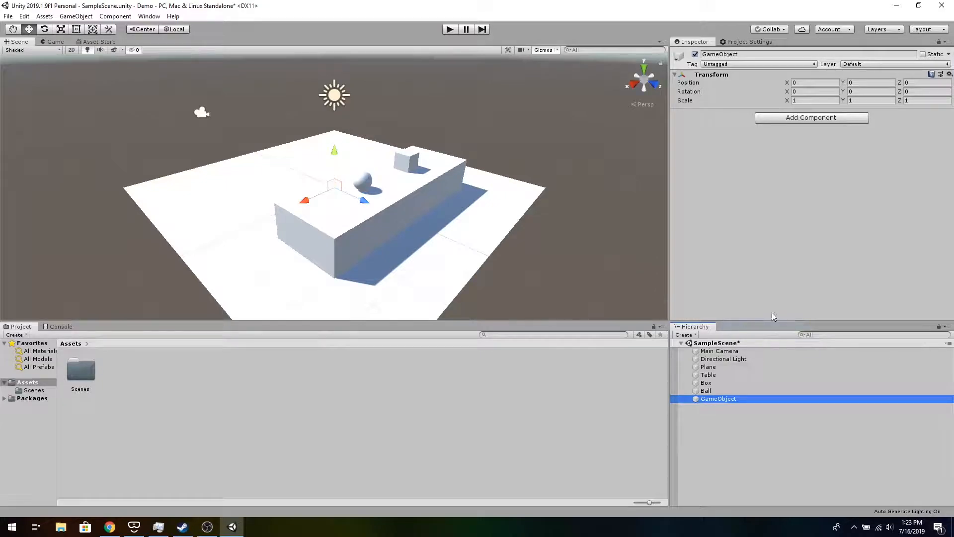
{"action": "left_click", "coordinate": [794, 55]}
{"action": "type", "text": "Evironment"}
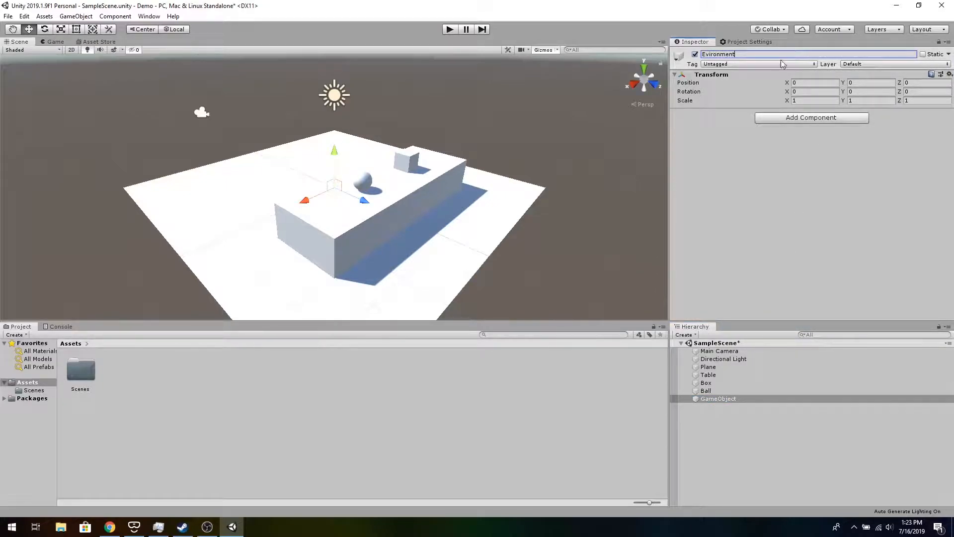
- Parent the Plane, Table, Box and Ball objects under Evironment in the hierarchy
{"action": "left_click", "coordinate": [733, 368]}
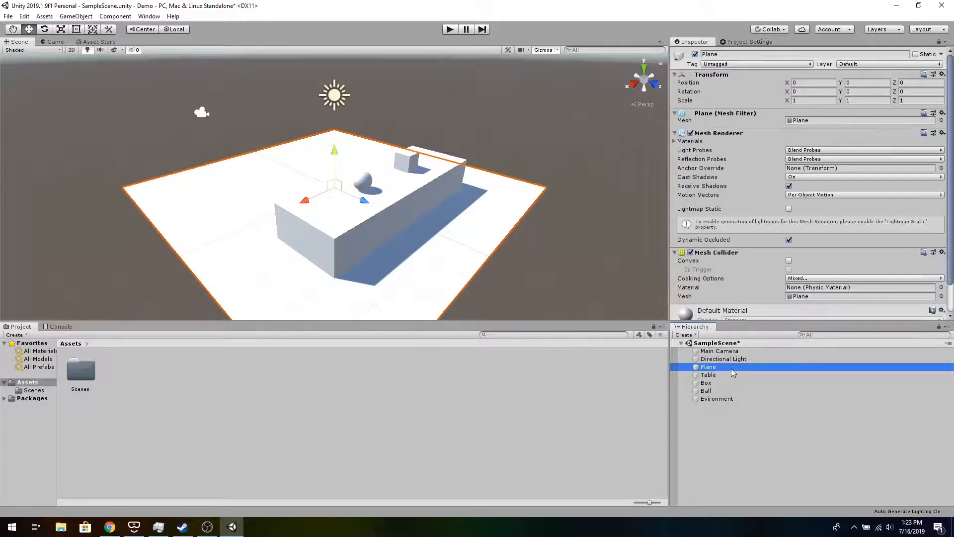
{"action": "left_click", "coordinate": [725, 393], "text": "shift"}
{"action": "left_click_drag", "start_coordinate": [711, 368], "coordinate": [721, 401]}
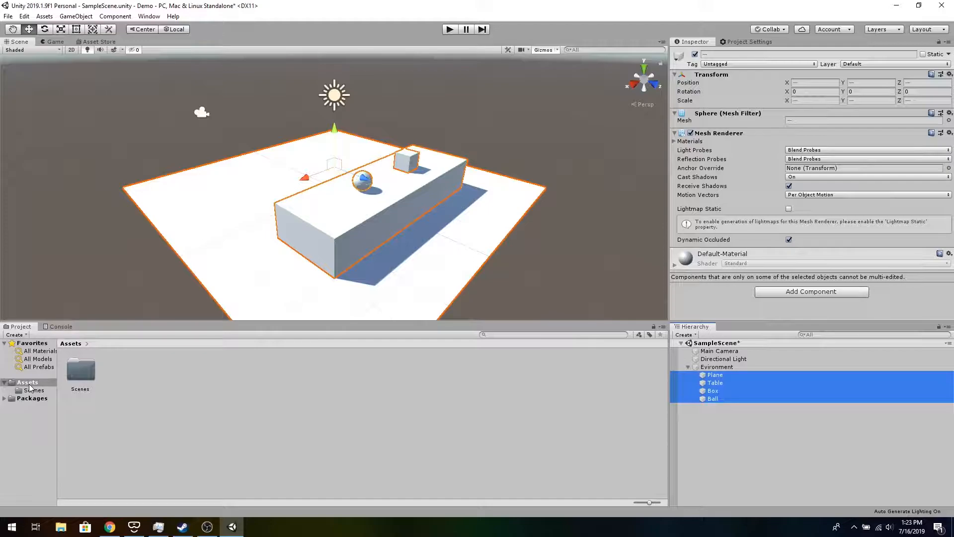
- Create a folder named Materials in Assets and open it
{"action": "right_click", "coordinate": [143, 389]}
{"action": "mouse_move", "coordinate": [222, 155]}
{"action": "left_click", "coordinate": [327, 151]}
{"action": "type", "text": "Materials"}
{"action": "key", "text": "Return"}
{"action": "double_click", "coordinate": [86, 373]}
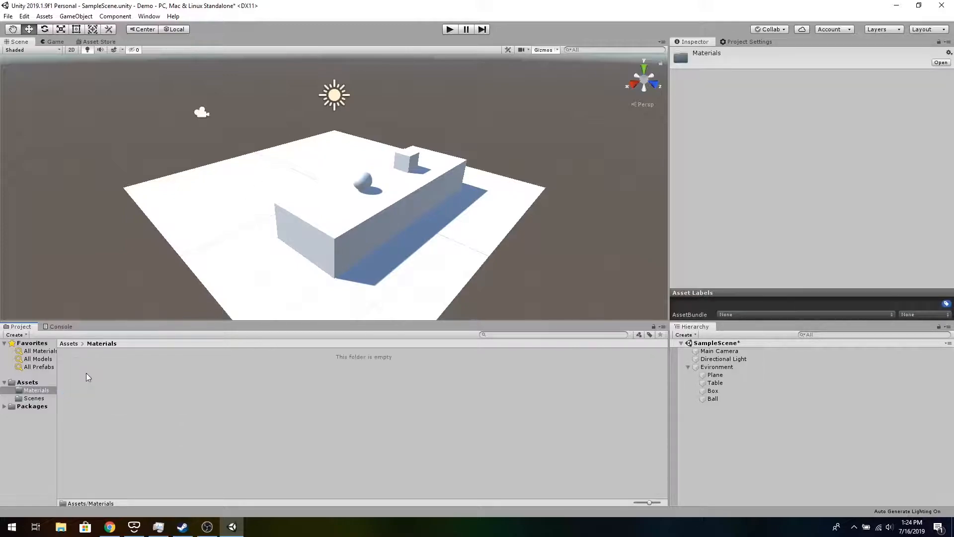
- Create a new material named Red inside the Materials folder
{"action": "right_click", "coordinate": [157, 377]}
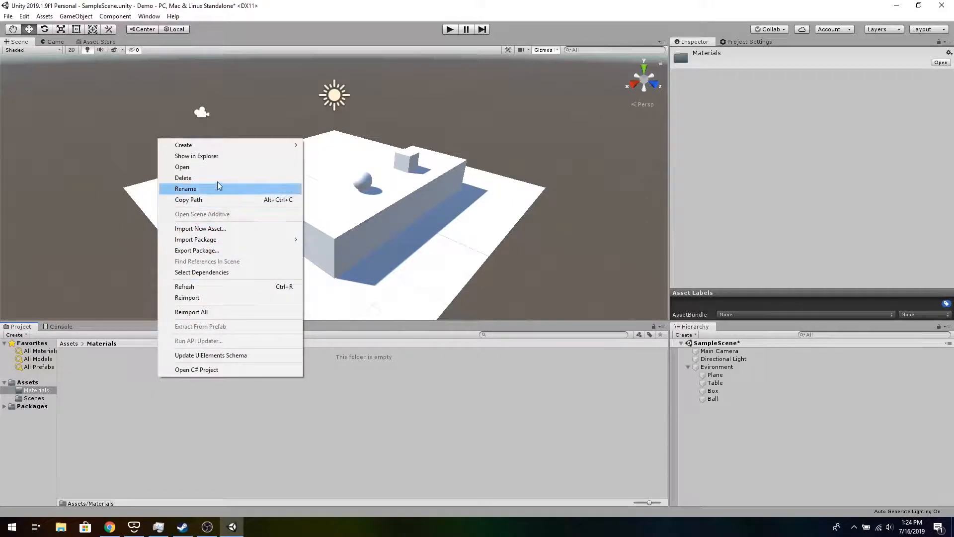
{"action": "mouse_move", "coordinate": [225, 147]}
{"action": "left_click", "coordinate": [356, 271]}
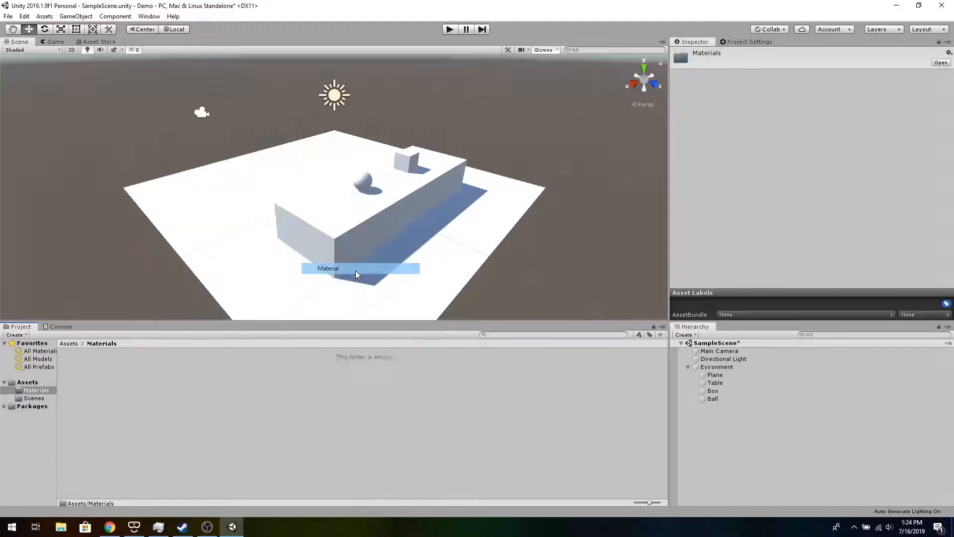
{"action": "type", "text": "Red"}
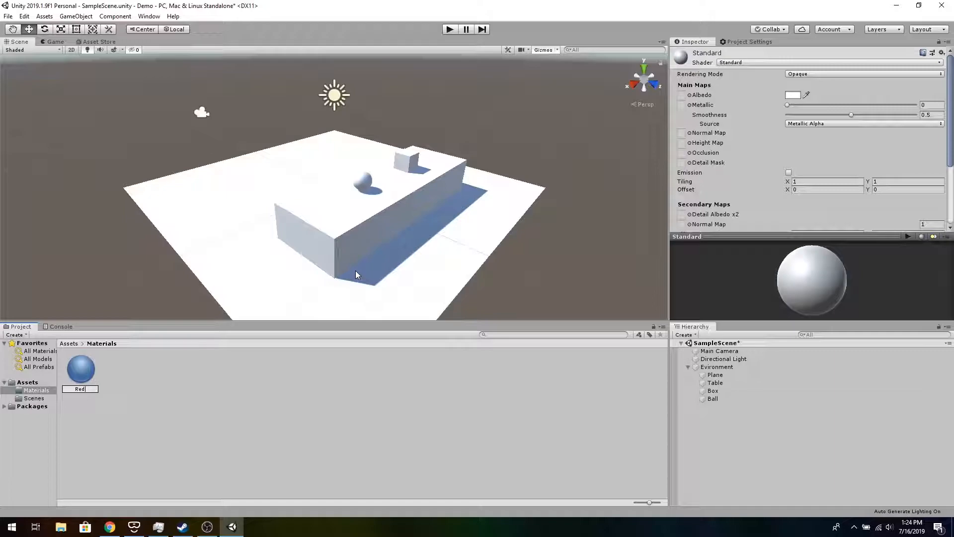
{"action": "key", "text": "Return"}
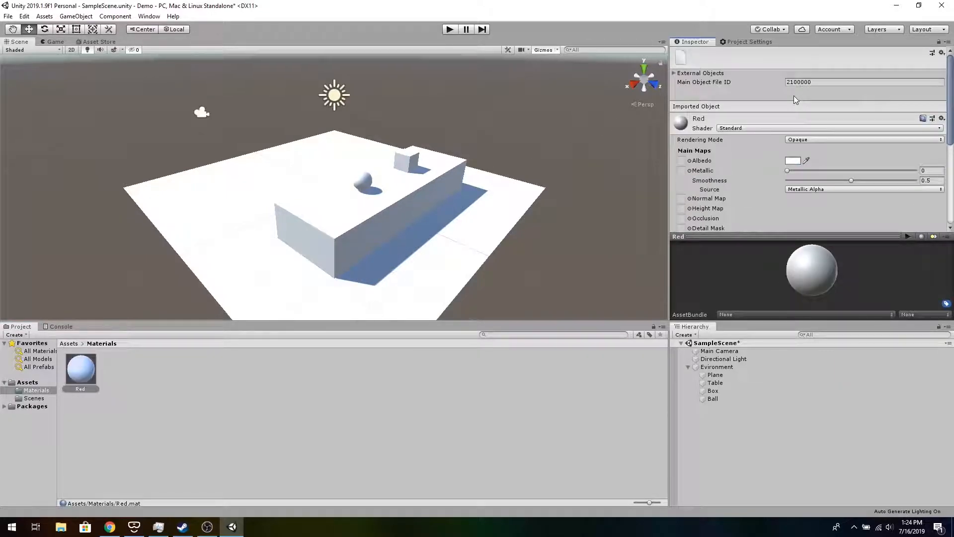
- Set the Red material's albedo colour to red
{"action": "left_click", "coordinate": [794, 160]}
{"action": "left_click_drag", "start_coordinate": [50, 81], "coordinate": [94, 65]}
{"action": "left_click", "coordinate": [114, 9]}
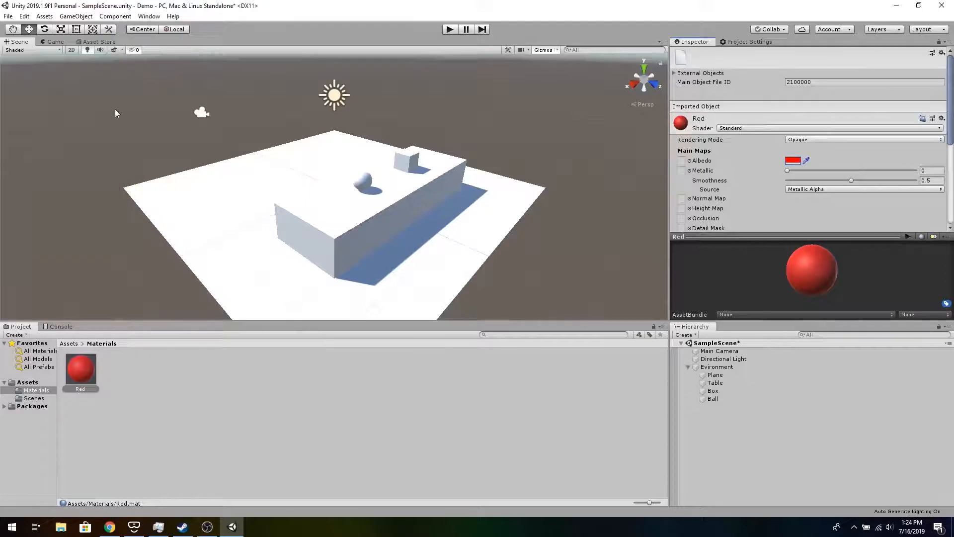
- Create another material named Blue in the Materials folder
{"action": "right_click", "coordinate": [166, 372]}
{"action": "mouse_move", "coordinate": [208, 141]}
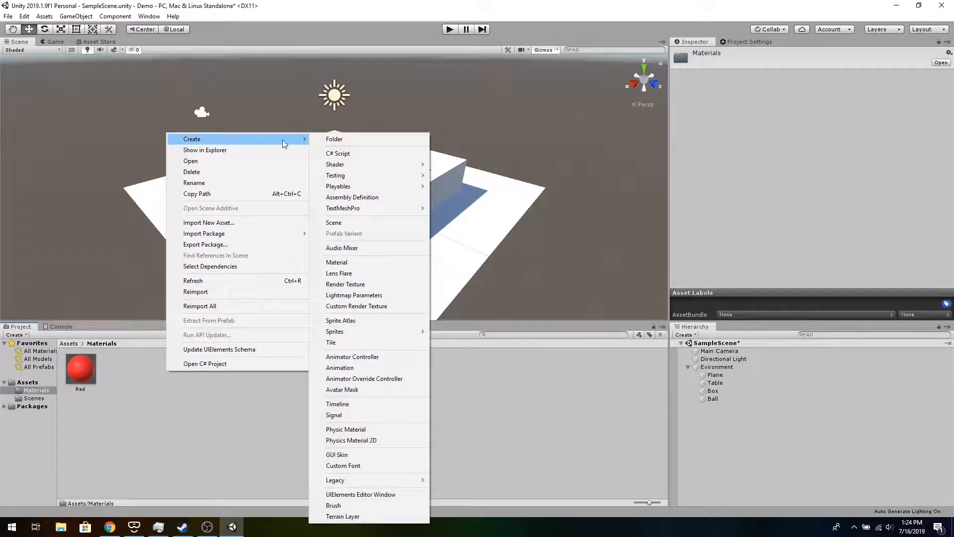
{"action": "left_click", "coordinate": [350, 263]}
{"action": "type", "text": "Blye"}
{"action": "key", "text": "BackSpace"}
{"action": "key", "text": "BackSpace"}
{"action": "type", "text": "ue"}
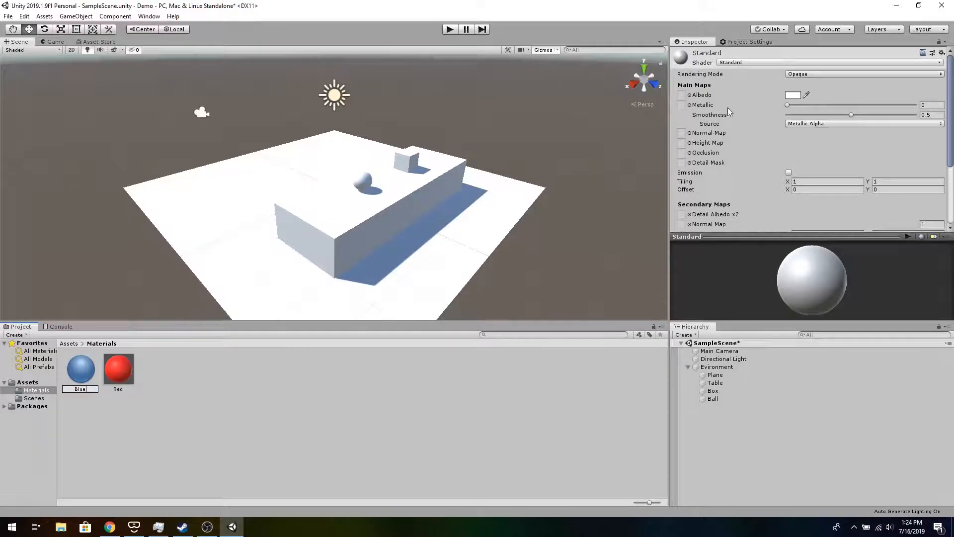
- Set the Blue material's albedo colour to blue, hex 0027FF
{"action": "left_click", "coordinate": [796, 95]}
{"action": "left_click", "coordinate": [795, 162]}
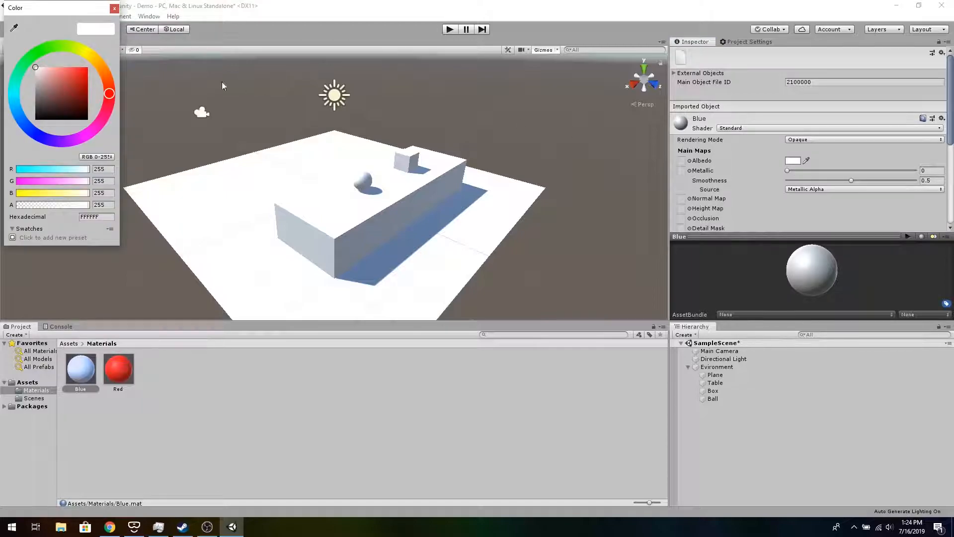
{"action": "left_click", "coordinate": [34, 132]}
{"action": "left_click", "coordinate": [71, 89]}
{"action": "left_click_drag", "start_coordinate": [79, 83], "coordinate": [87, 67]}
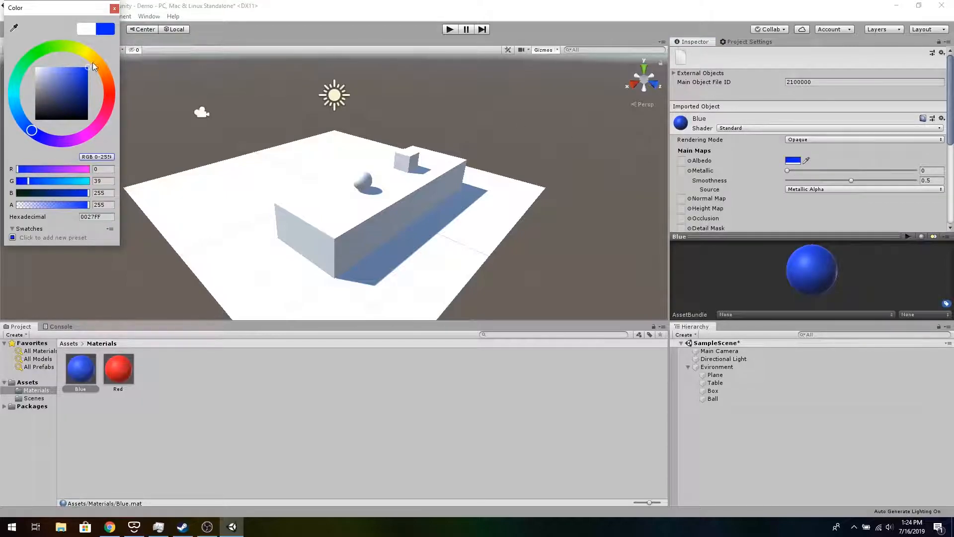
{"action": "left_click", "coordinate": [115, 8]}
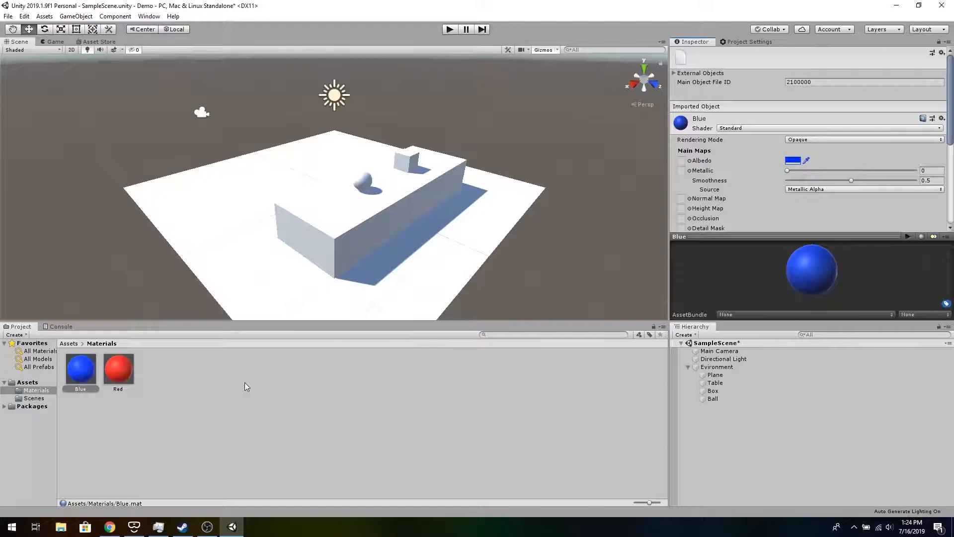
- Apply the Red material to the box and the Blue material to the ball
{"action": "left_click_drag", "start_coordinate": [116, 371], "coordinate": [406, 167]}
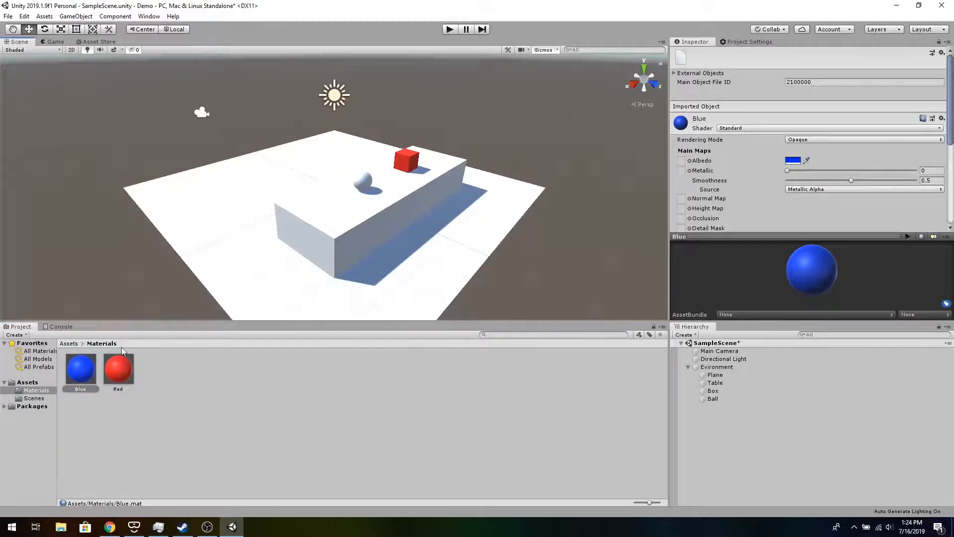
{"action": "left_click_drag", "start_coordinate": [71, 369], "coordinate": [360, 184]}
- Search the Asset Store for steamvr and open the SteamVR Plugin page
{"action": "left_click", "coordinate": [91, 41]}
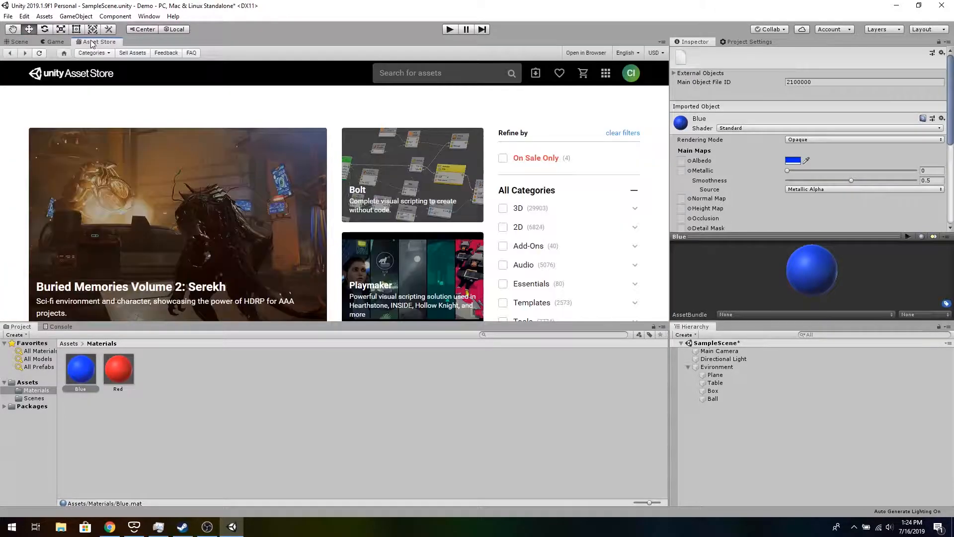
{"action": "left_click", "coordinate": [436, 74]}
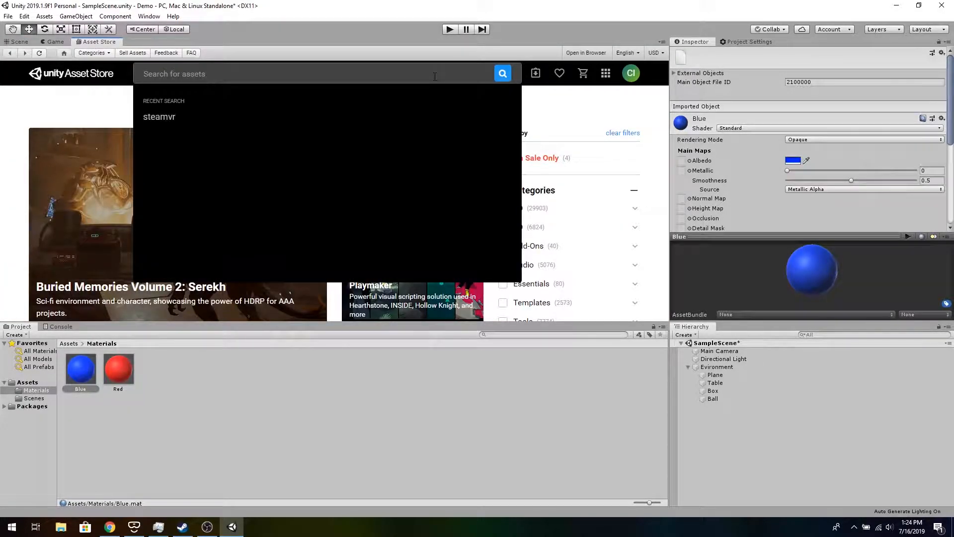
{"action": "type", "text": "steamvr"}
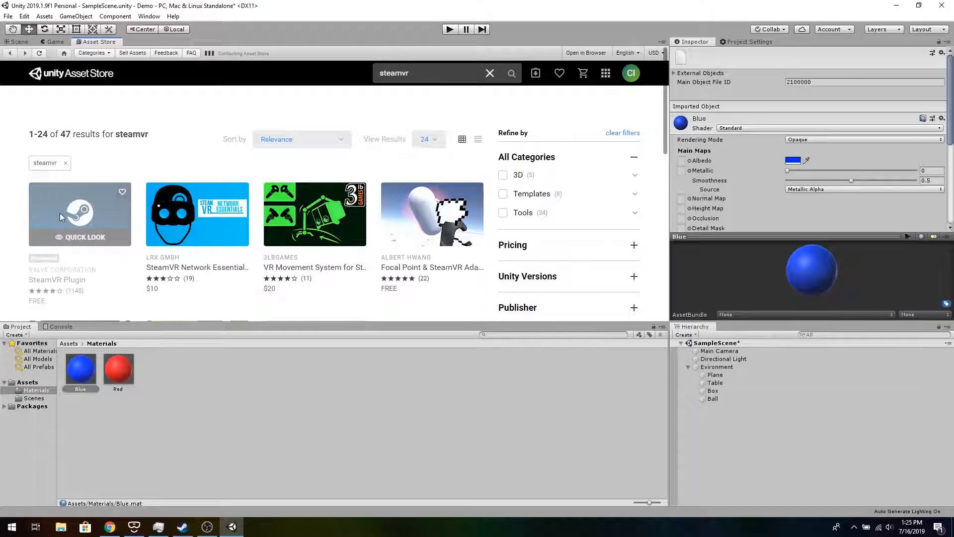
{"action": "left_click", "coordinate": [60, 214]}
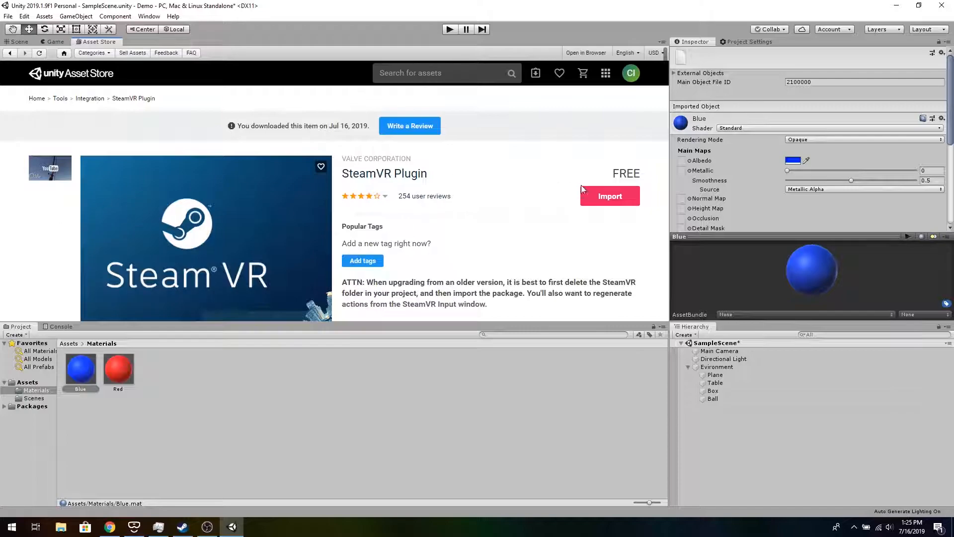
- Import the SteamVR Plugin package with all its files and accept all recommended project settings
{"action": "left_click", "coordinate": [613, 198]}
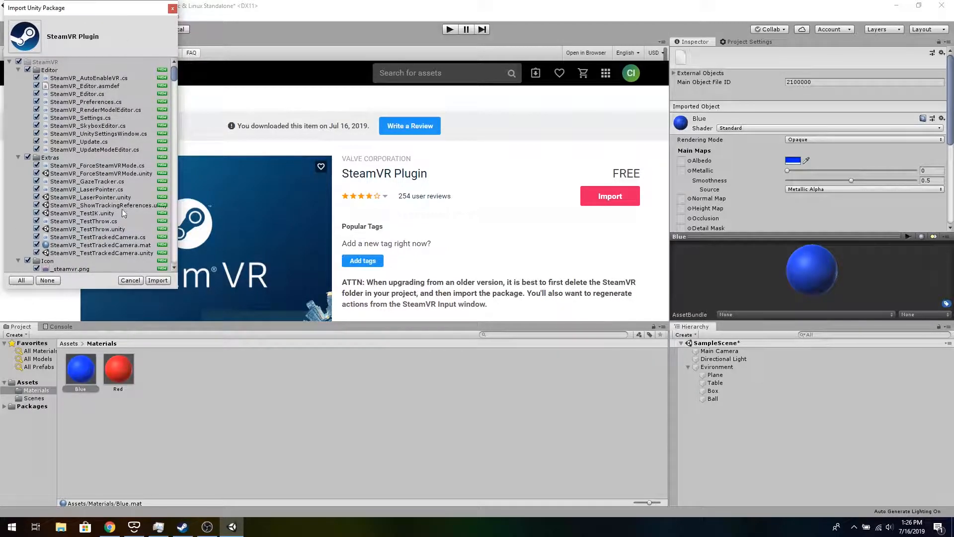
{"action": "scroll", "coordinate": [77, 163], "scroll_direction": "down", "scroll_amount": 15}
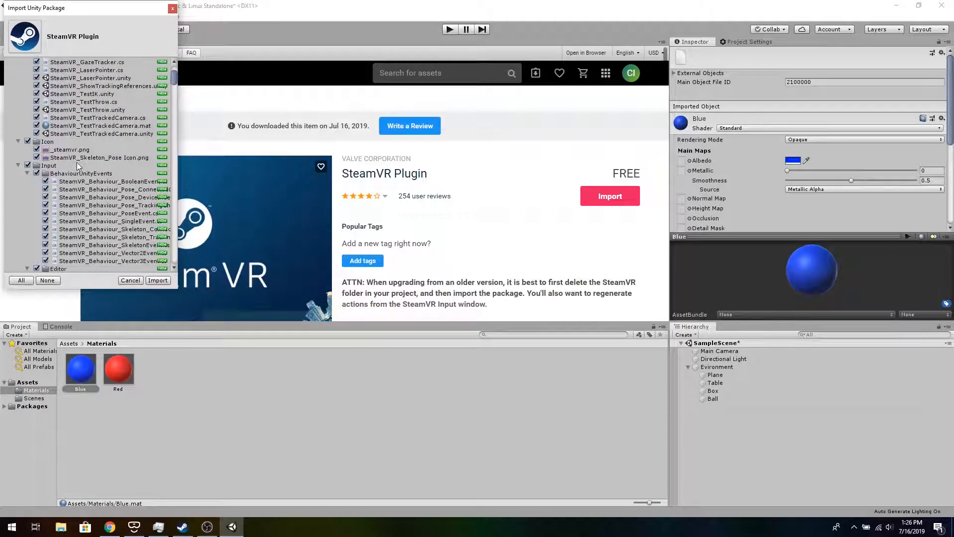
{"action": "scroll", "coordinate": [78, 165], "scroll_direction": "down", "scroll_amount": 20}
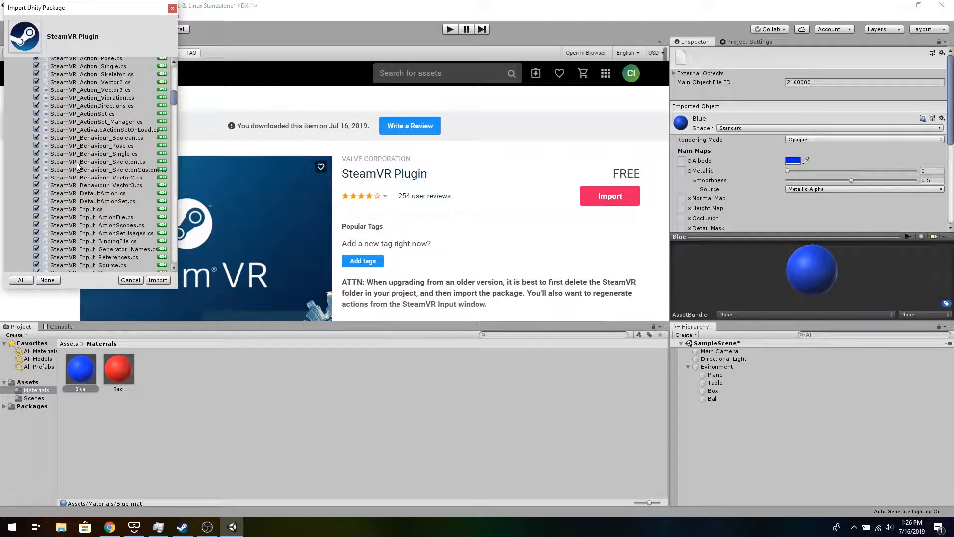
{"action": "scroll", "coordinate": [78, 165], "scroll_direction": "down", "scroll_amount": 15}
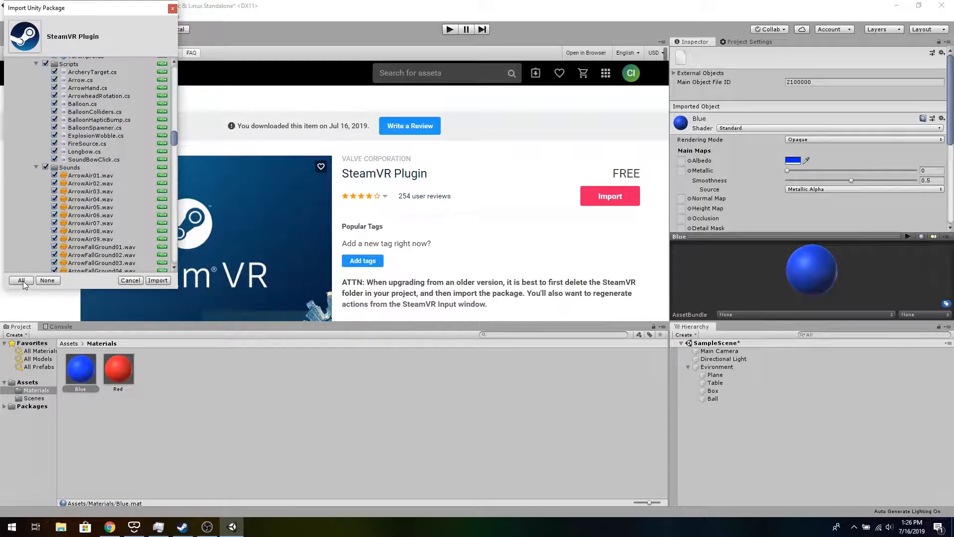
{"action": "left_click", "coordinate": [158, 280]}
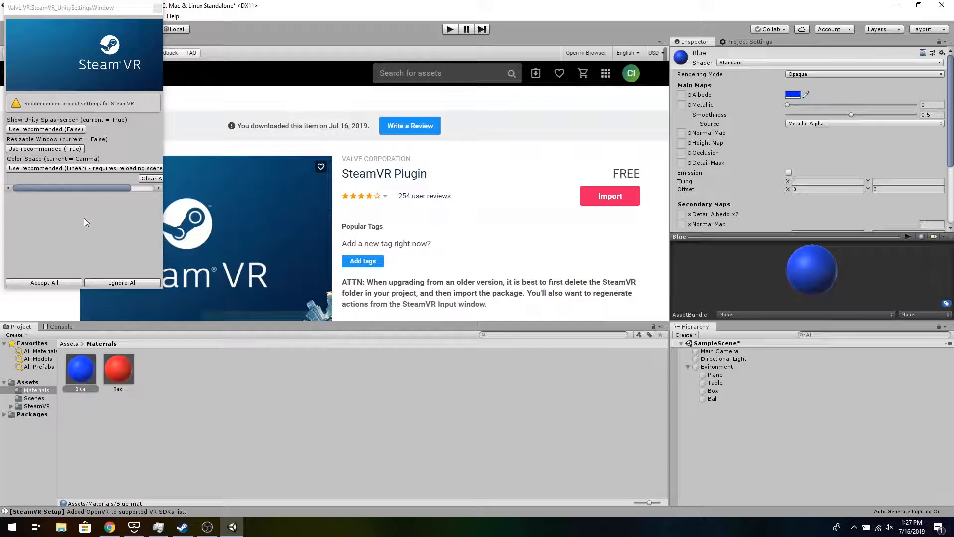
{"action": "left_click", "coordinate": [67, 286]}
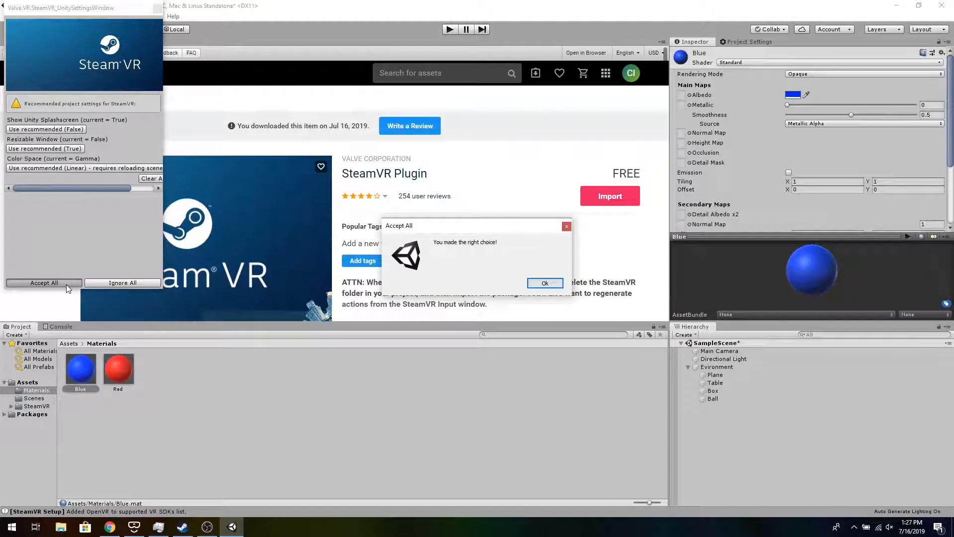
{"action": "left_click", "coordinate": [545, 283]}
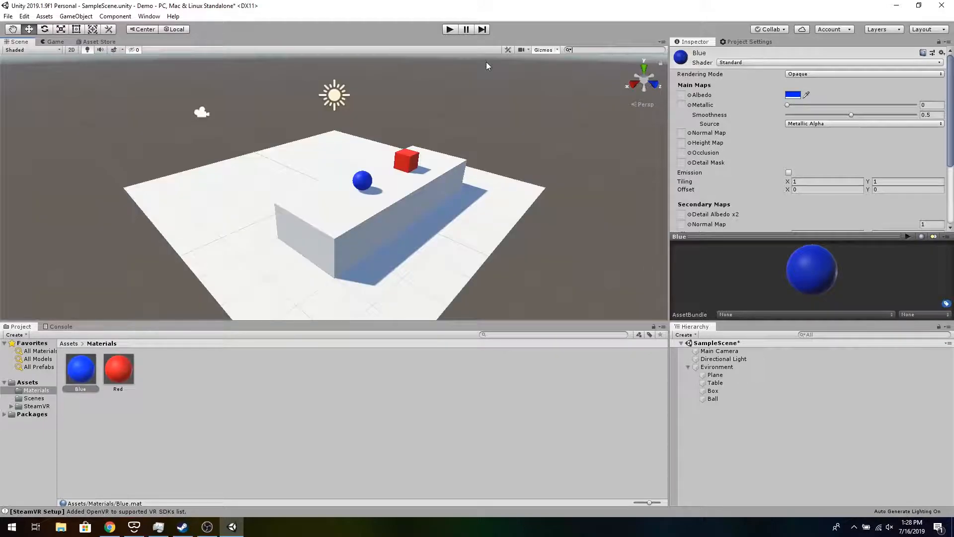
- Open the Player XR settings in Project Settings to check virtual reality support
{"action": "left_click", "coordinate": [24, 16]}
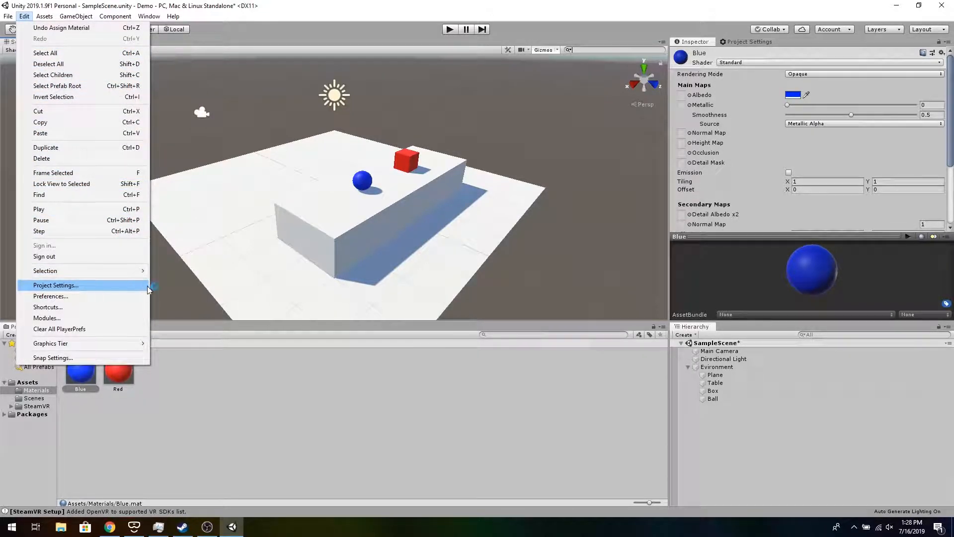
{"action": "left_click", "coordinate": [745, 43]}
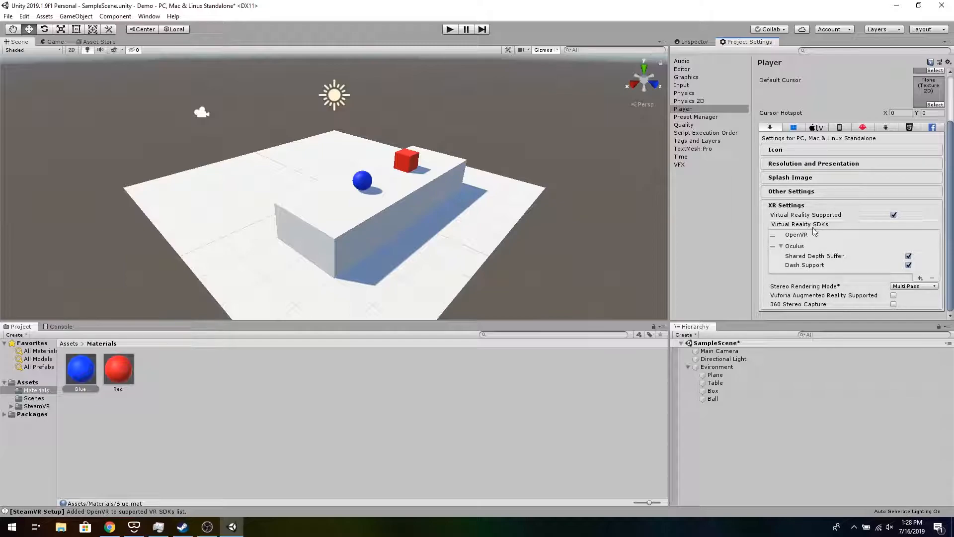
- Add the Player prefab from SteamVR > InteractionSystem > Core > Prefabs to the scene
{"action": "left_click", "coordinate": [36, 407]}
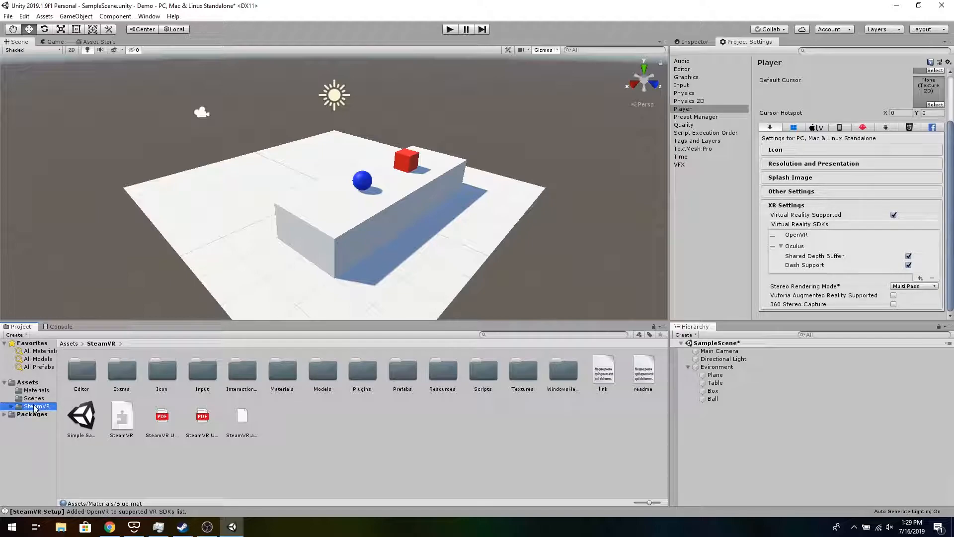
{"action": "double_click", "coordinate": [243, 374]}
{"action": "double_click", "coordinate": [81, 372]}
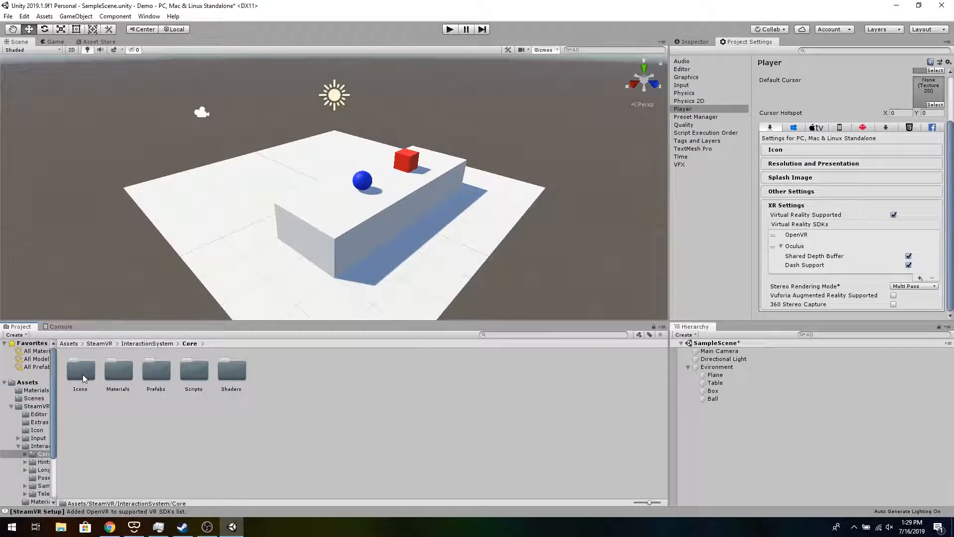
{"action": "double_click", "coordinate": [165, 374]}
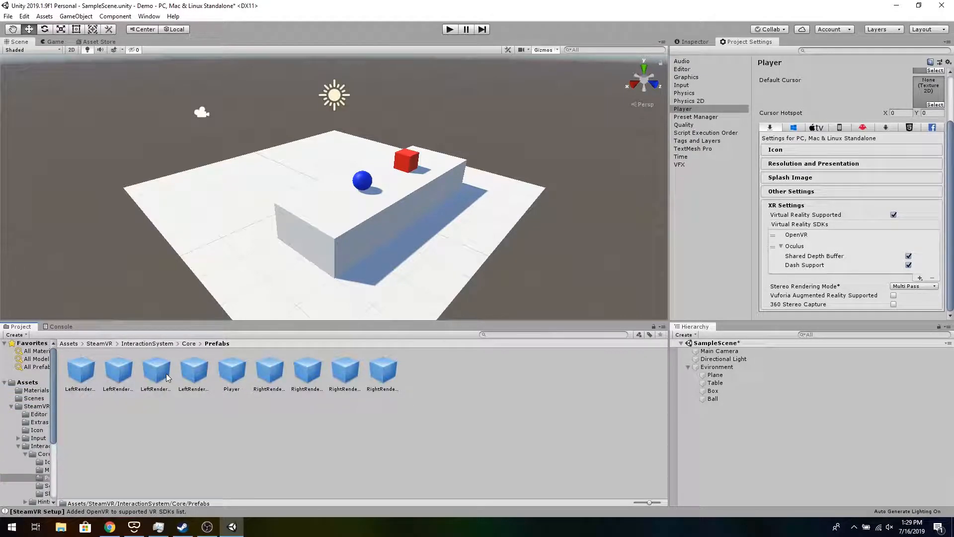
{"action": "left_click", "coordinate": [236, 372]}
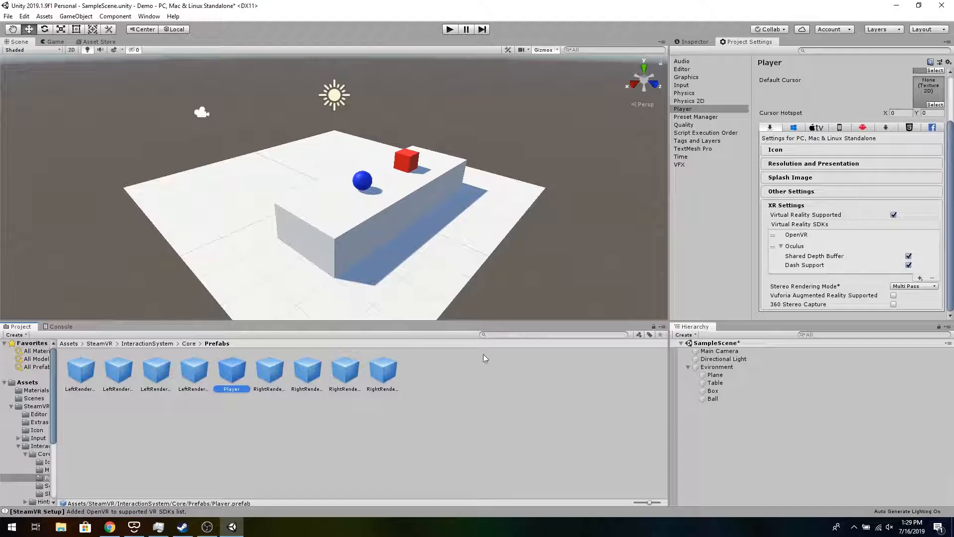
{"action": "left_click_drag", "start_coordinate": [241, 373], "coordinate": [740, 443]}
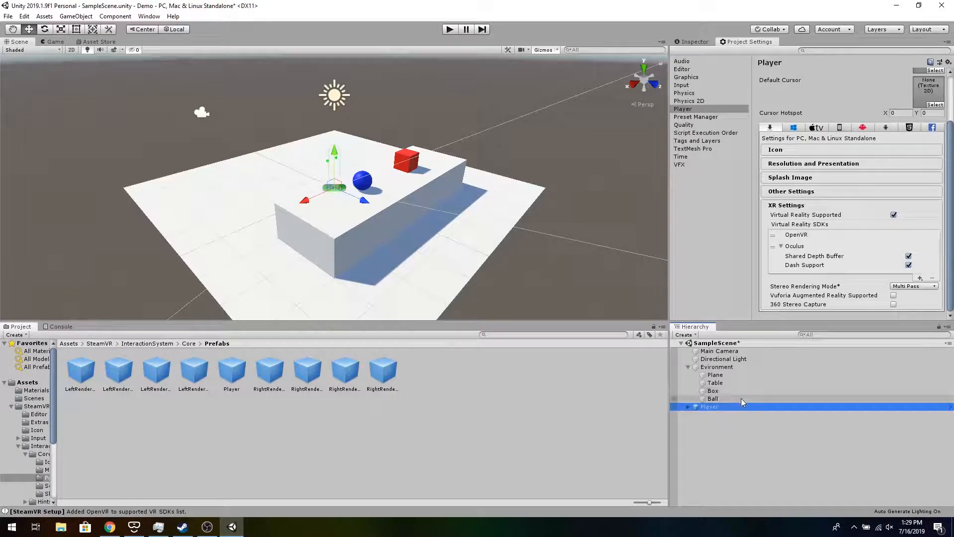
- Set the Player's scale to 3 on all axes
{"action": "left_click", "coordinate": [692, 42]}
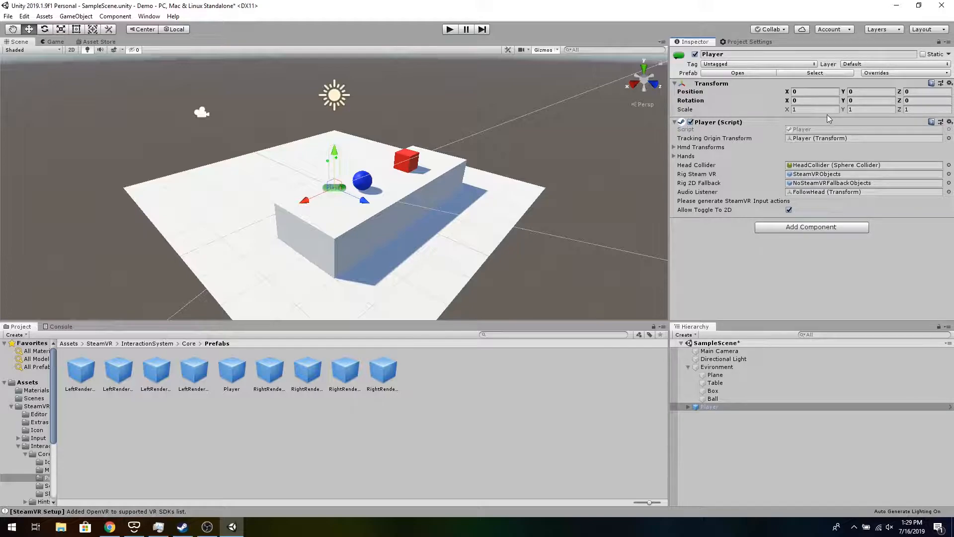
{"action": "left_click", "coordinate": [812, 110]}
{"action": "type", "text": "3"}
{"action": "left_click", "coordinate": [862, 110]}
{"action": "type", "text": "3"}
{"action": "left_click", "coordinate": [911, 111]}
{"action": "type", "text": "3"}
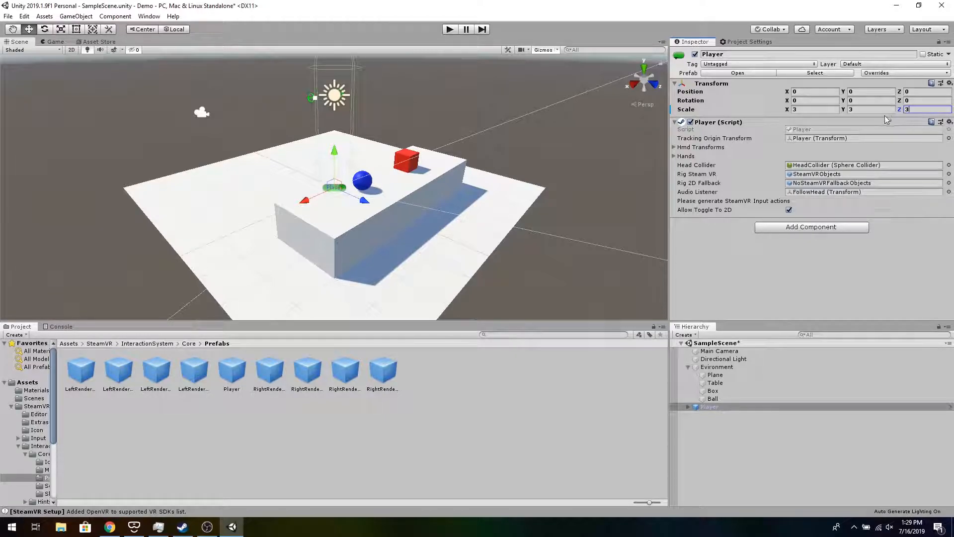
- Delete the Main Camera from the hierarchy and start Play mode
{"action": "left_click", "coordinate": [720, 351]}
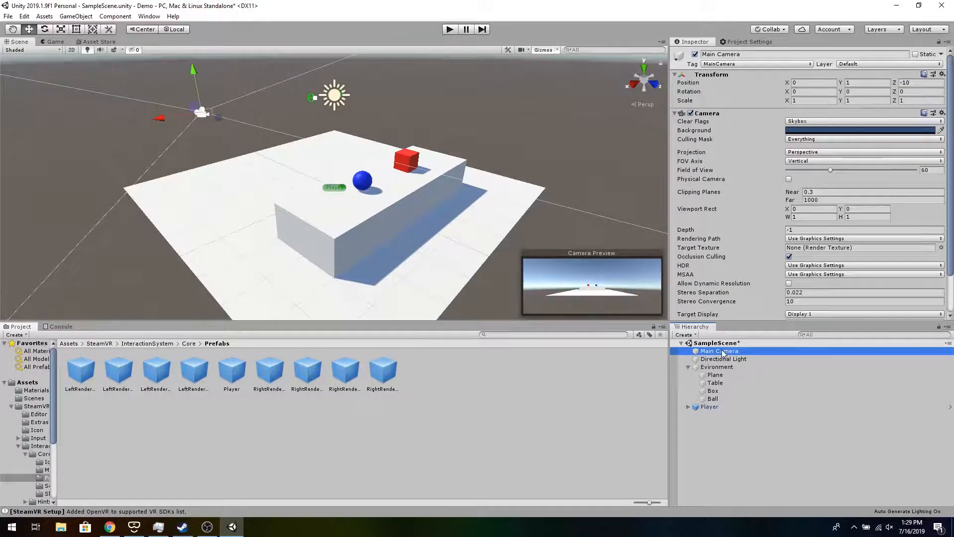
{"action": "key", "text": "Delete"}
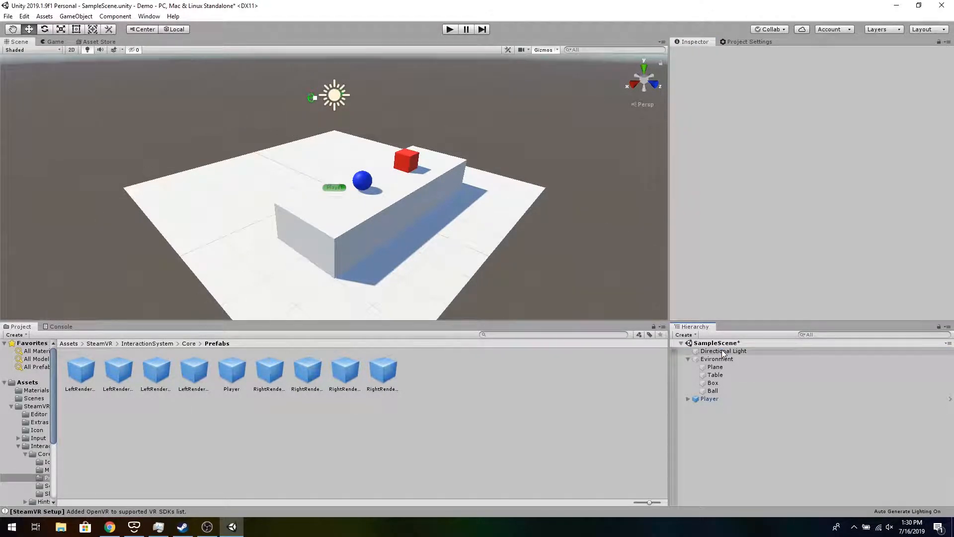
{"action": "left_click", "coordinate": [449, 30]}
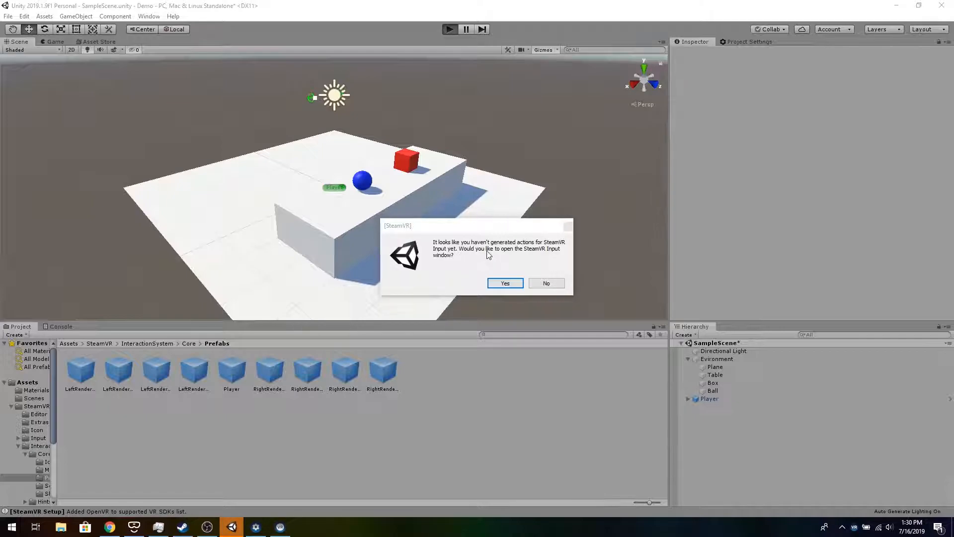
- Open the SteamVR Input window, use the example action files, save and generate the actions, saving the scene
{"action": "left_click", "coordinate": [503, 283]}
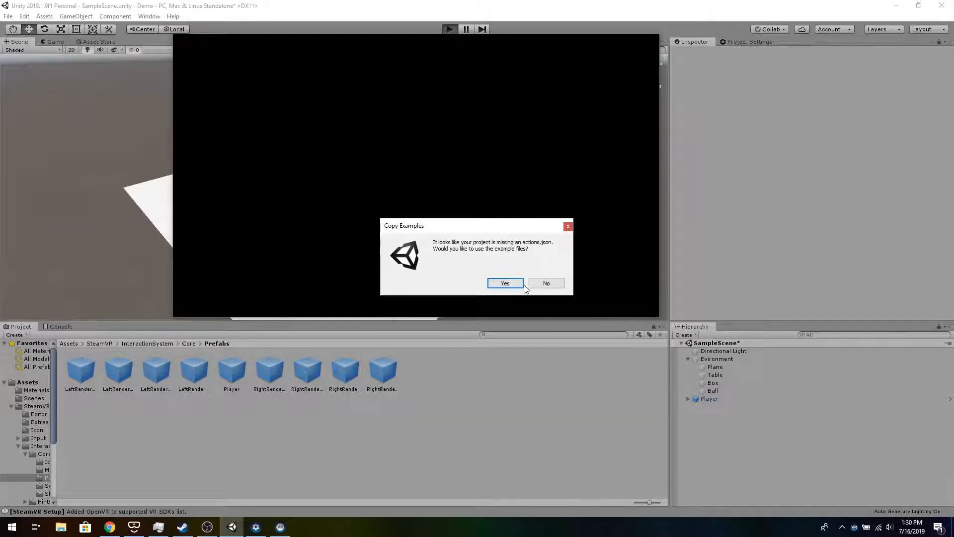
{"action": "left_click", "coordinate": [504, 285]}
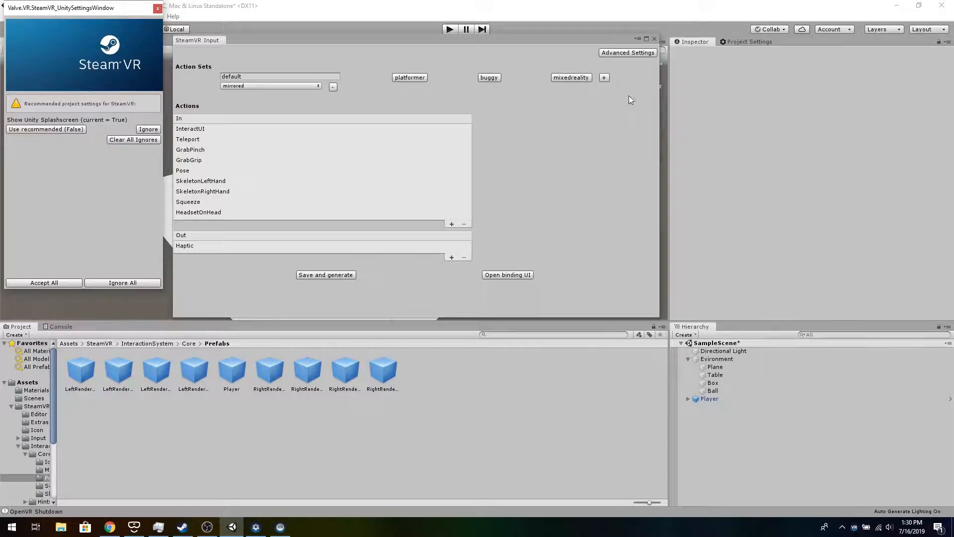
{"action": "left_click", "coordinate": [301, 276]}
{"action": "left_click", "coordinate": [301, 276]}
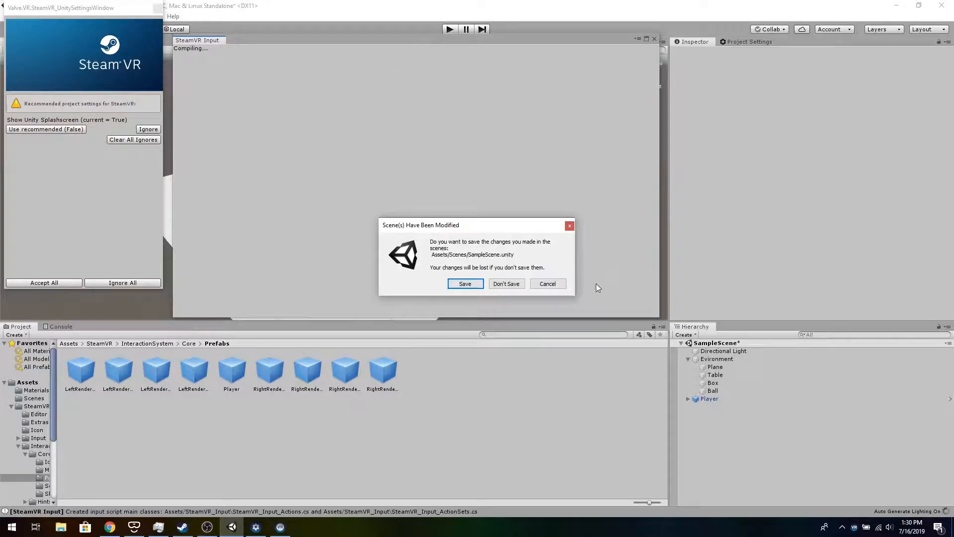
{"action": "left_click", "coordinate": [465, 284]}
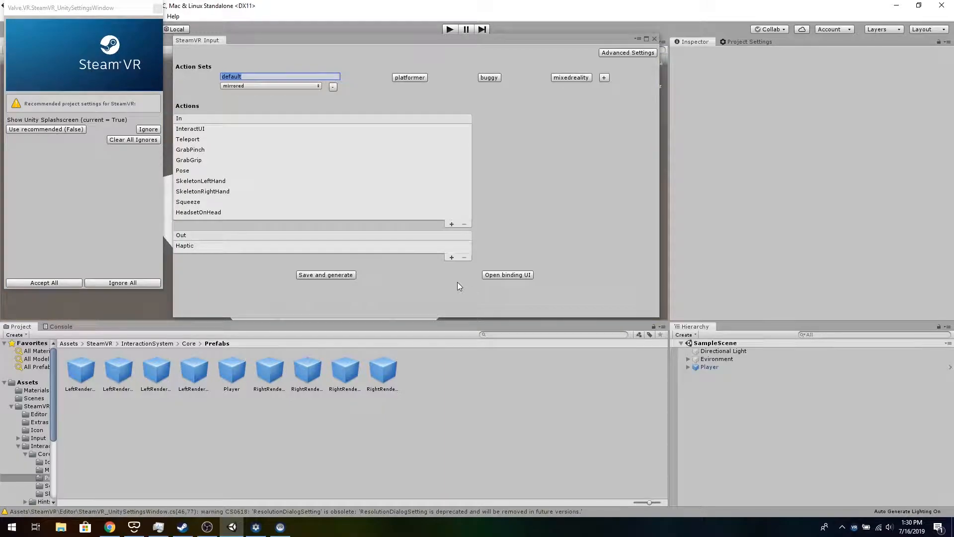
{"action": "left_click", "coordinate": [655, 38]}
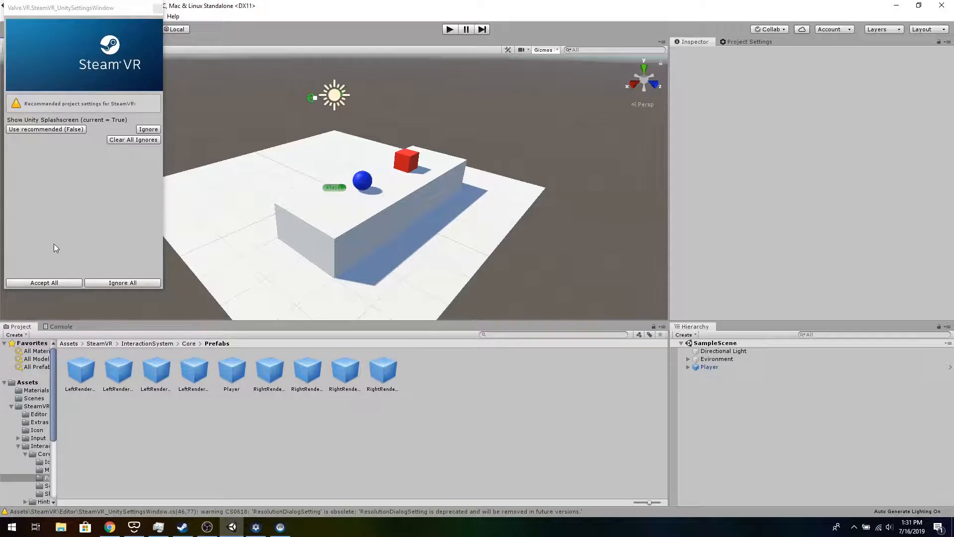
- Accept all recommended SteamVR project settings and run the scene in Play mode to test it
{"action": "left_click", "coordinate": [57, 283]}
{"action": "left_click", "coordinate": [547, 283]}
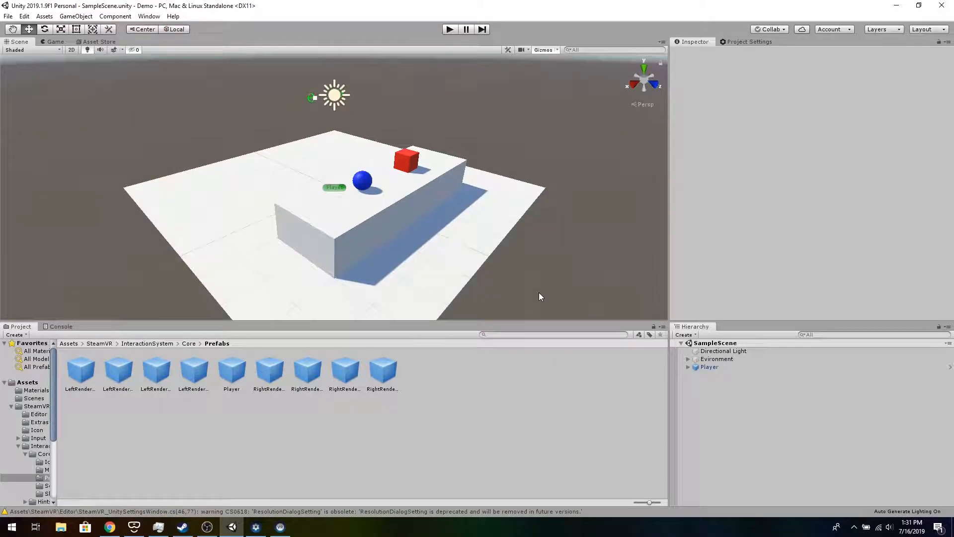
{"action": "left_click", "coordinate": [449, 30]}
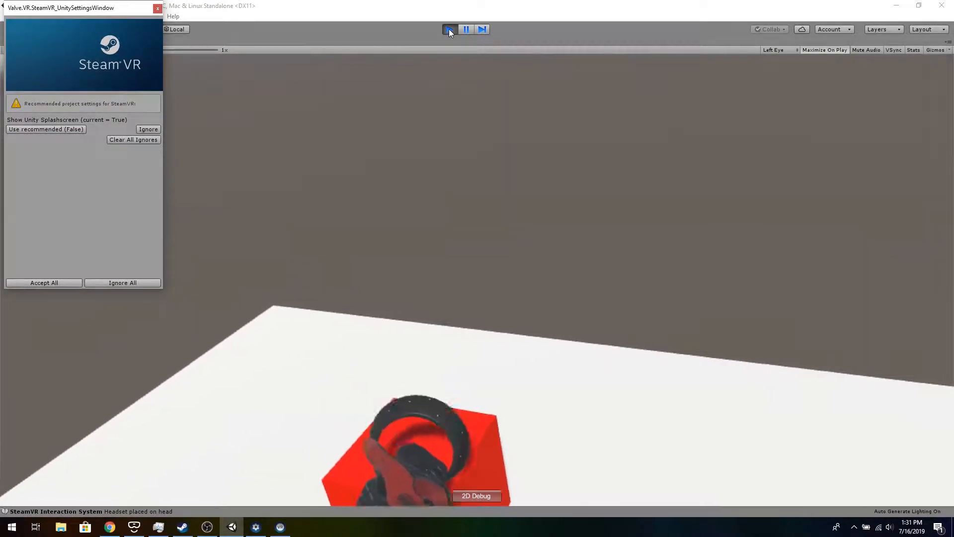
{"action": "left_click", "coordinate": [448, 28]}
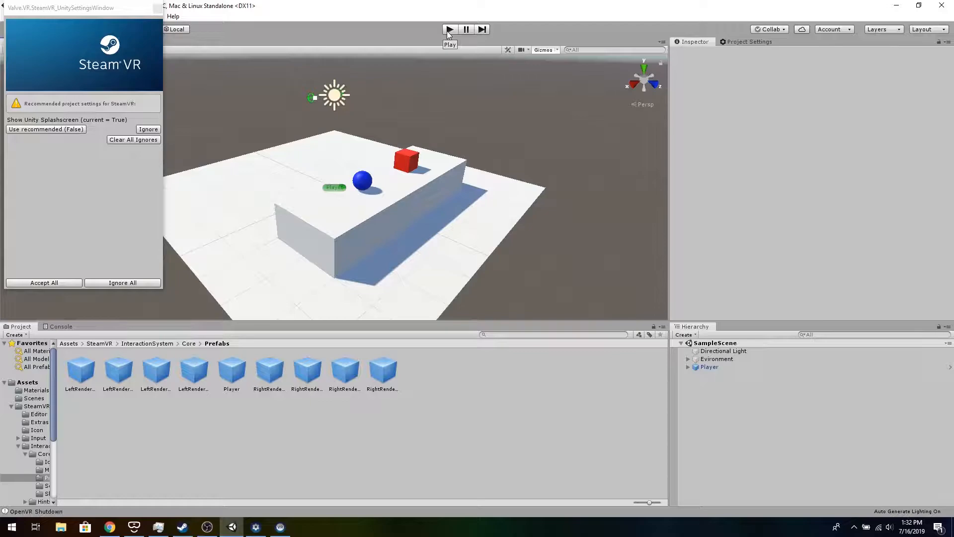
- Add an Interactable component to the red Box
{"action": "left_click", "coordinate": [407, 160]}
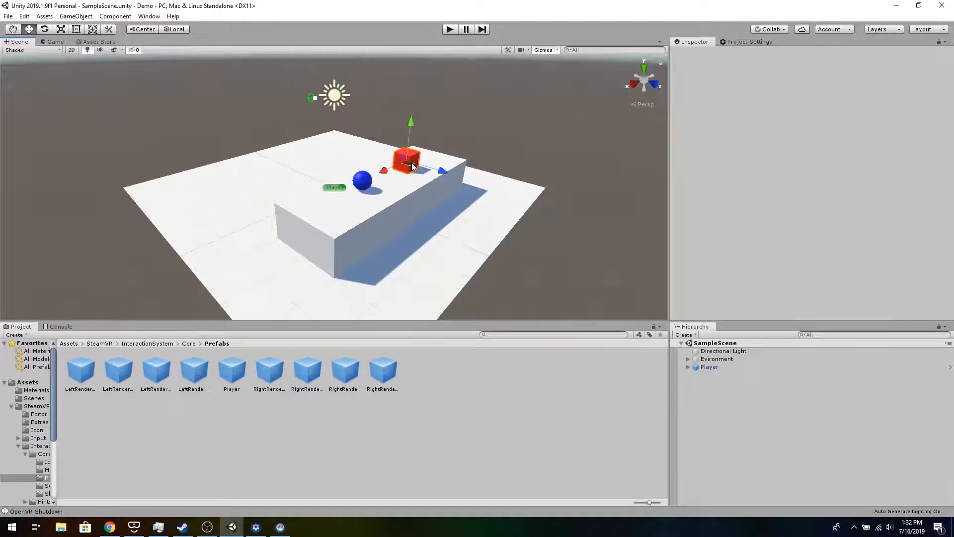
{"action": "scroll", "coordinate": [743, 226], "scroll_direction": "down", "scroll_amount": 3}
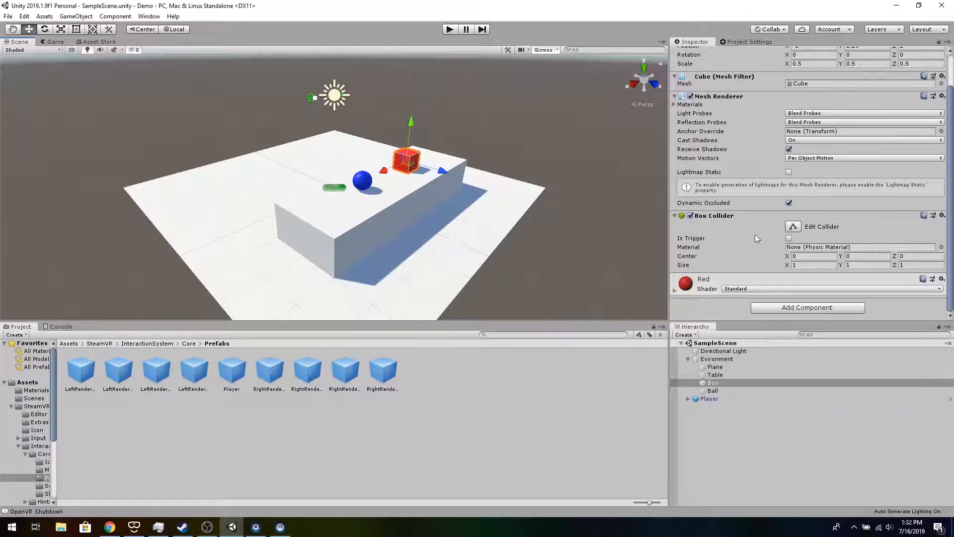
{"action": "left_click", "coordinate": [810, 309]}
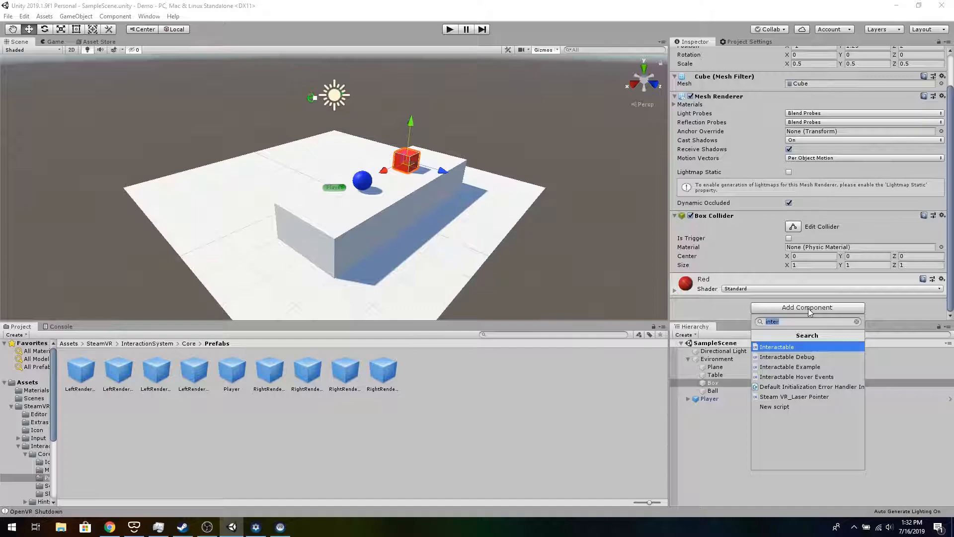
{"action": "type", "text": "interac"}
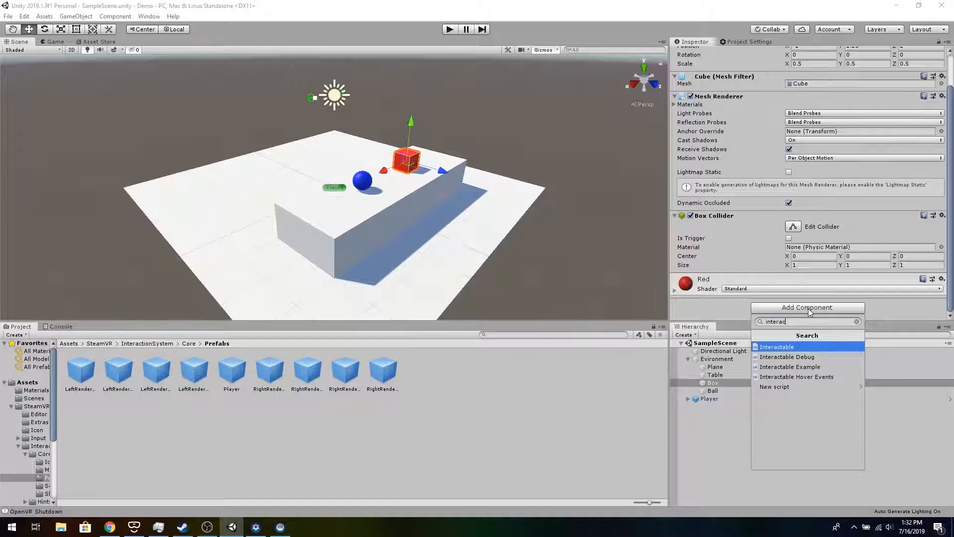
{"action": "left_click", "coordinate": [803, 347]}
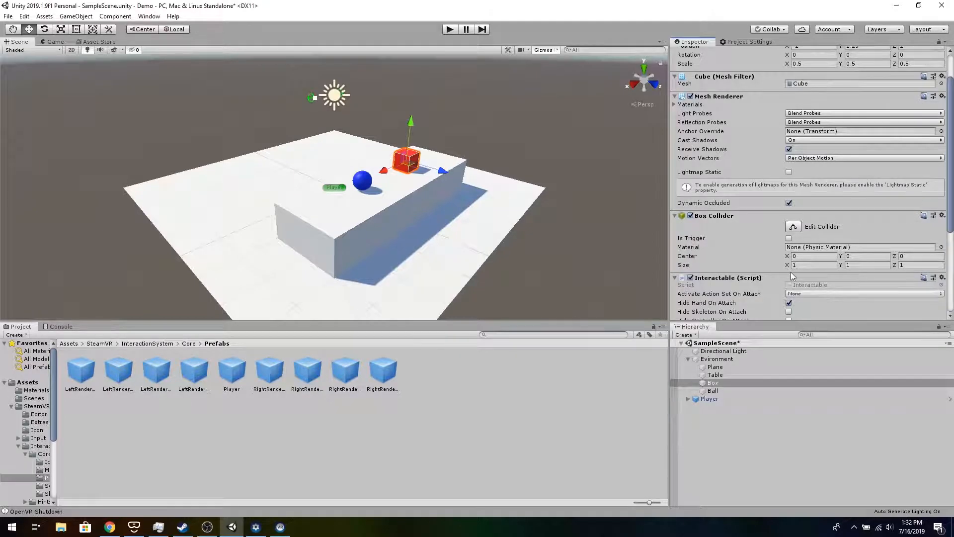
{"action": "scroll", "coordinate": [792, 271], "scroll_direction": "down", "scroll_amount": 5}
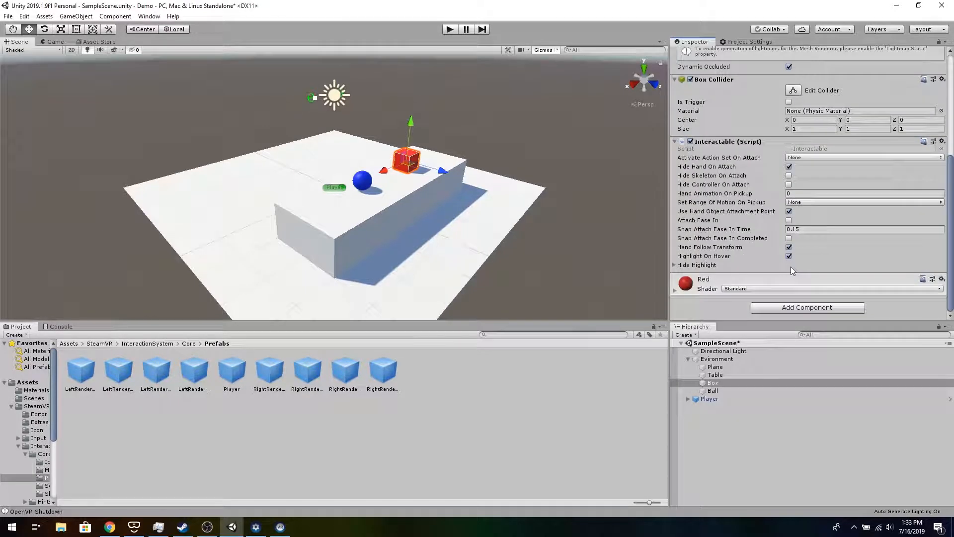
- Add a Throwable component to the Box
{"action": "left_click", "coordinate": [807, 307]}
{"action": "type", "text": "throw"}
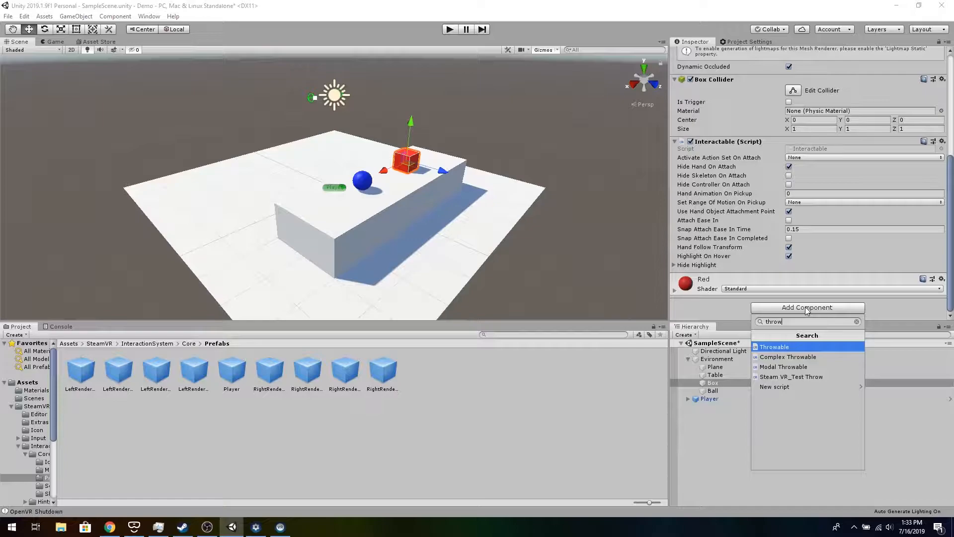
{"action": "left_click", "coordinate": [794, 348]}
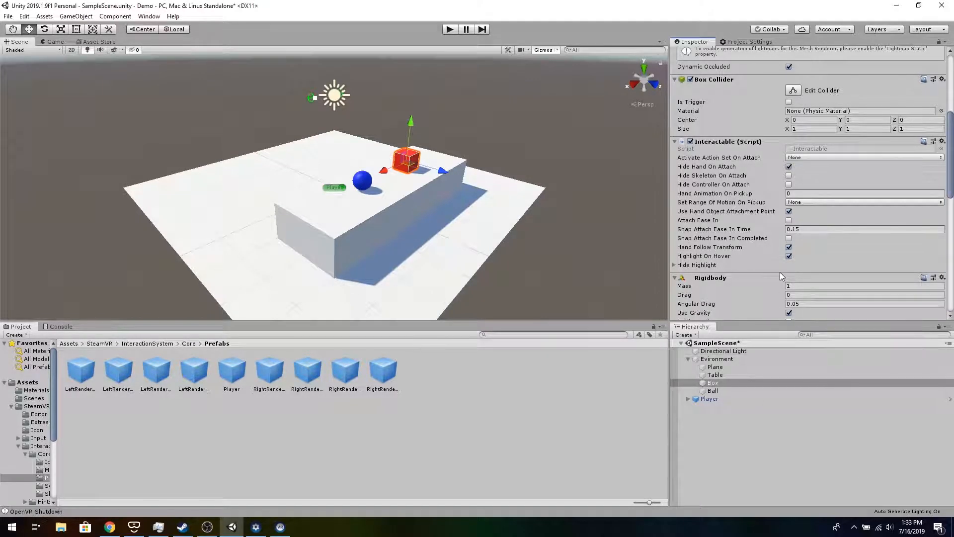
{"action": "scroll", "coordinate": [748, 174], "scroll_direction": "down", "scroll_amount": 10}
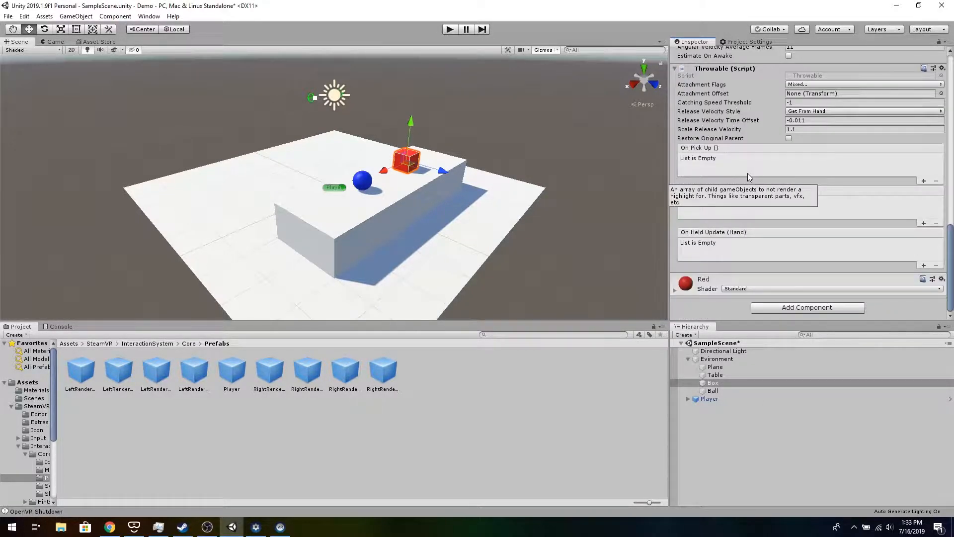
{"action": "scroll", "coordinate": [747, 173], "scroll_direction": "up", "scroll_amount": 3}
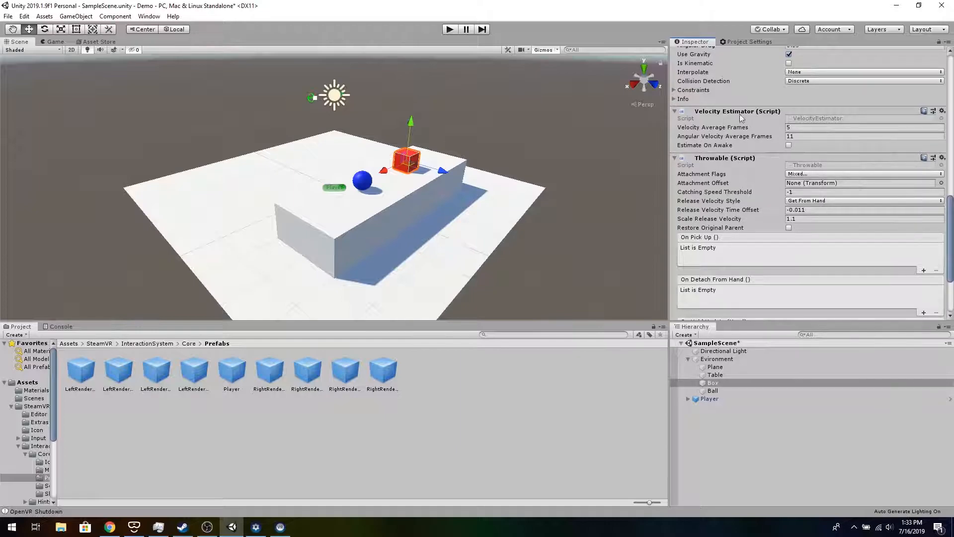
{"action": "scroll", "coordinate": [731, 136], "scroll_direction": "up", "scroll_amount": 6}
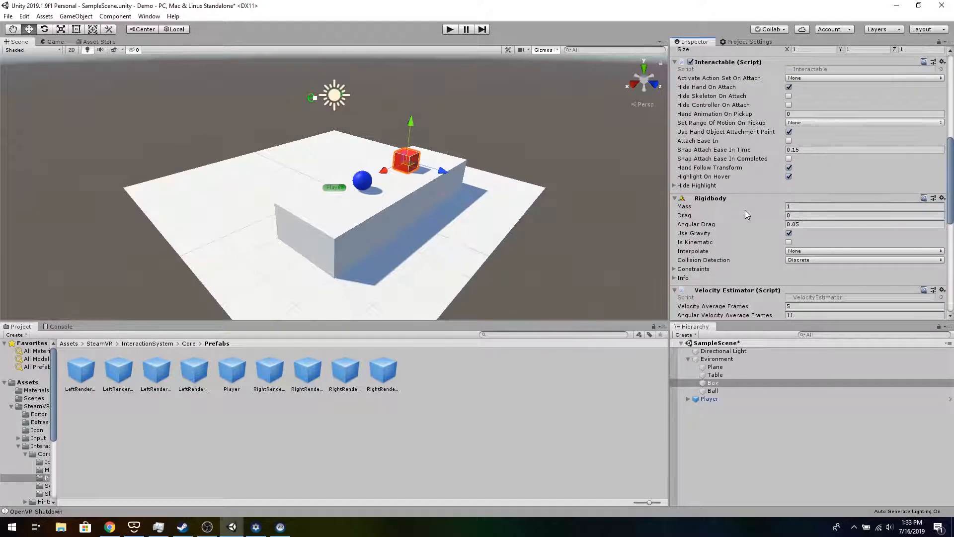
{"action": "scroll", "coordinate": [745, 211], "scroll_direction": "down", "scroll_amount": 9}
- Add a Throwable component to the blue Ball
{"action": "left_click", "coordinate": [365, 182]}
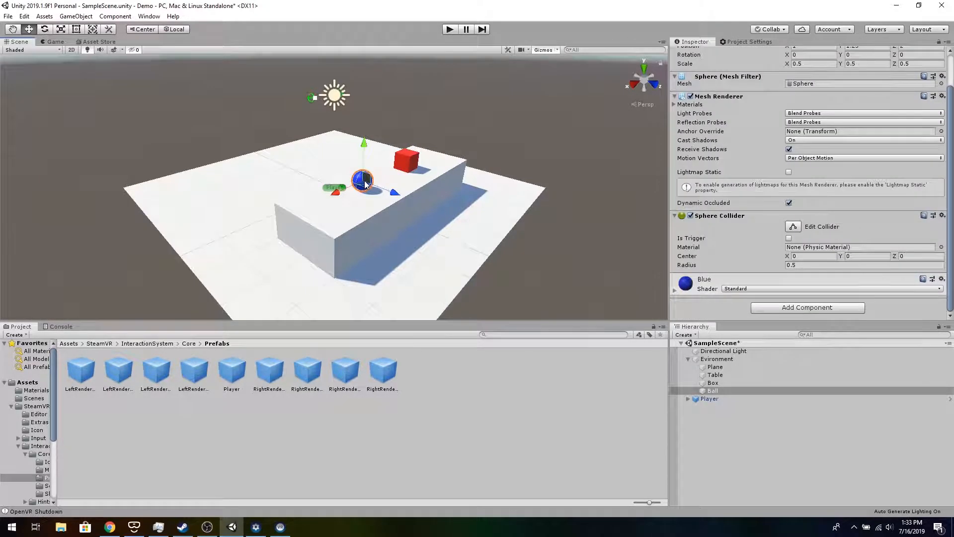
{"action": "left_click", "coordinate": [799, 308]}
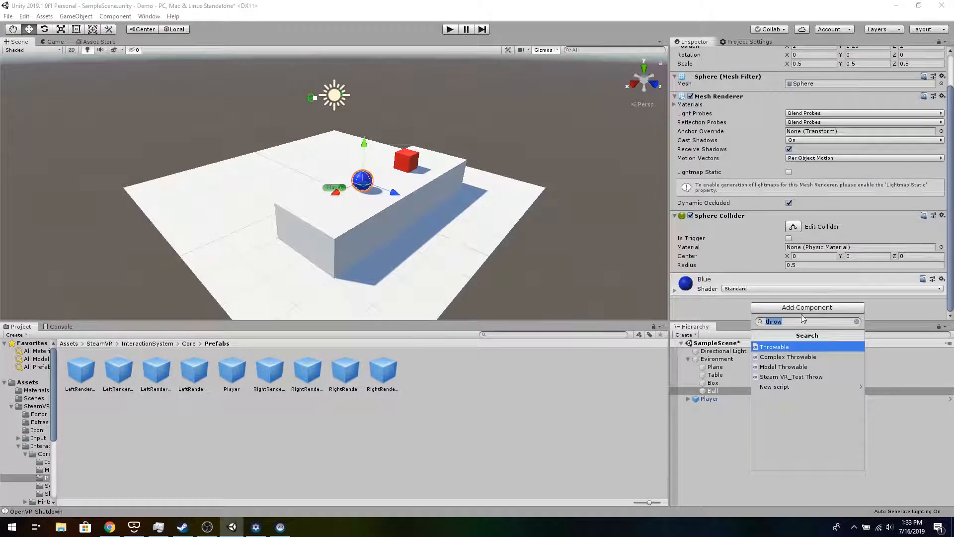
{"action": "left_click", "coordinate": [796, 346]}
{"action": "scroll", "coordinate": [789, 280], "scroll_direction": "down", "scroll_amount": 5}
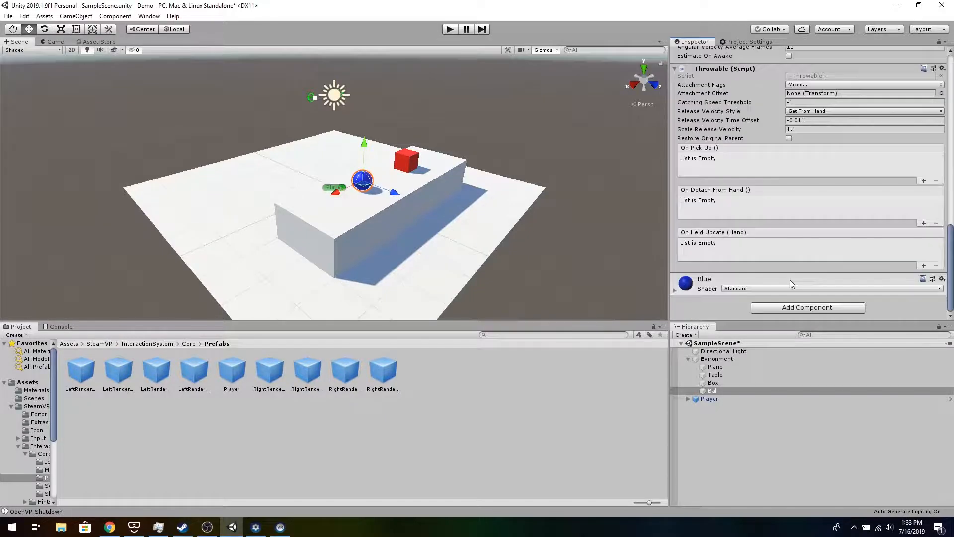
- Add an Interactable component to the Ball and test the scene in Play mode
{"action": "left_click", "coordinate": [795, 308]}
{"action": "type", "text": "in"}
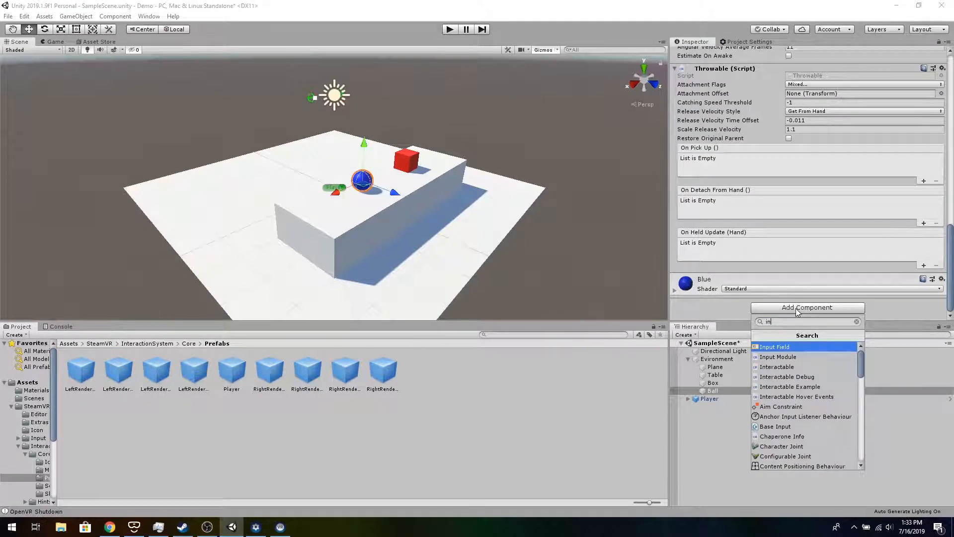
{"action": "type", "text": "teract"}
{"action": "left_click", "coordinate": [798, 347]}
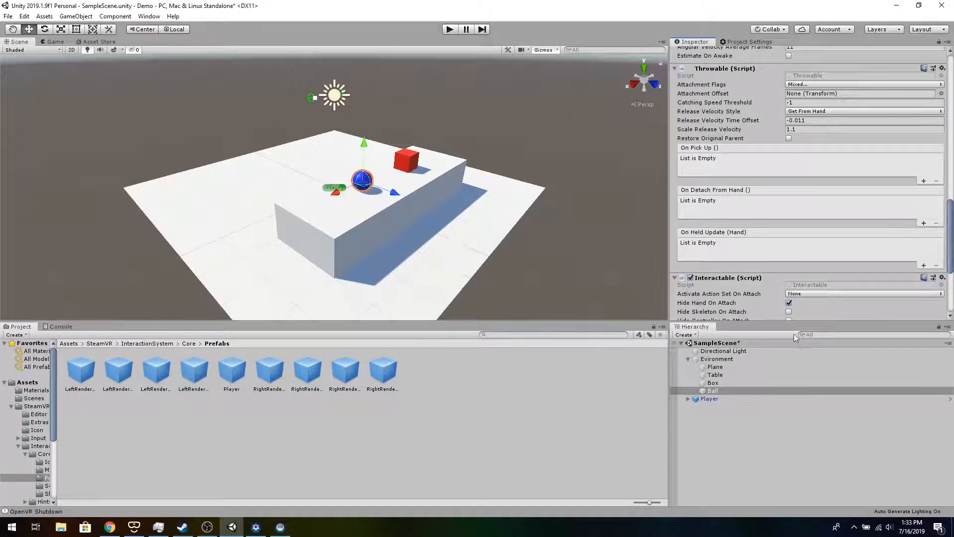
{"action": "scroll", "coordinate": [782, 257], "scroll_direction": "down", "scroll_amount": 5}
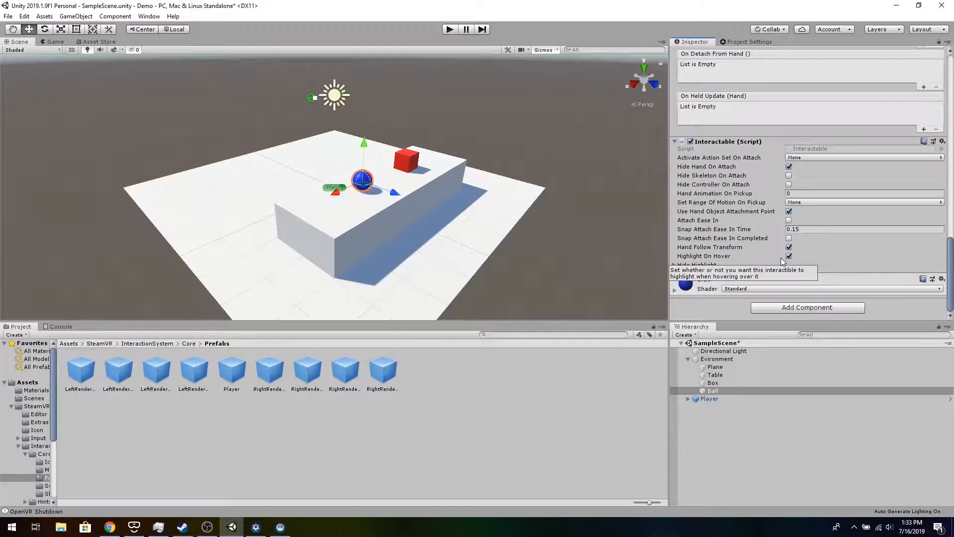
{"action": "left_click", "coordinate": [449, 29]}
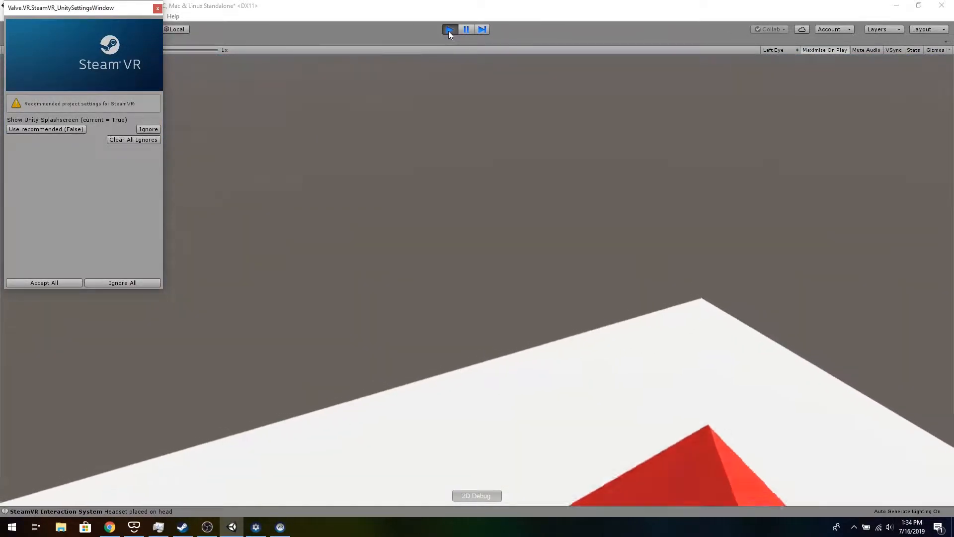
{"action": "left_click", "coordinate": [449, 29]}
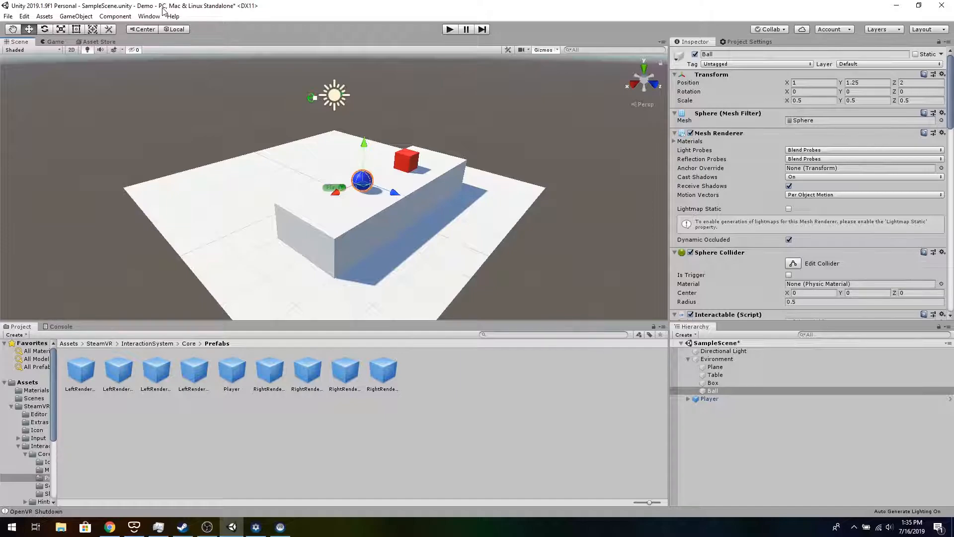
- Add the Teleporting prefab from SteamVR > InteractionSystem > Teleport > Prefabs to the scene and test it in Play mode
{"action": "left_click", "coordinate": [27, 383]}
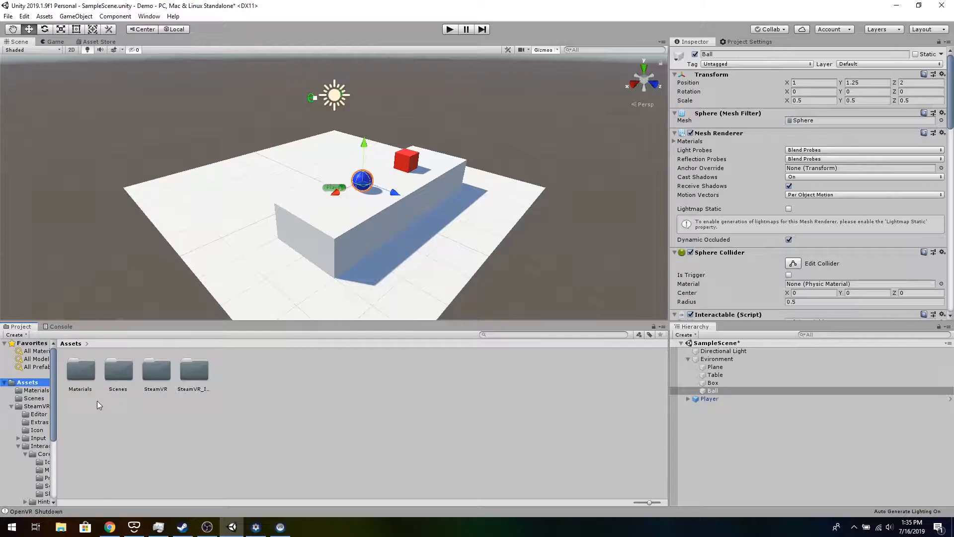
{"action": "double_click", "coordinate": [164, 368]}
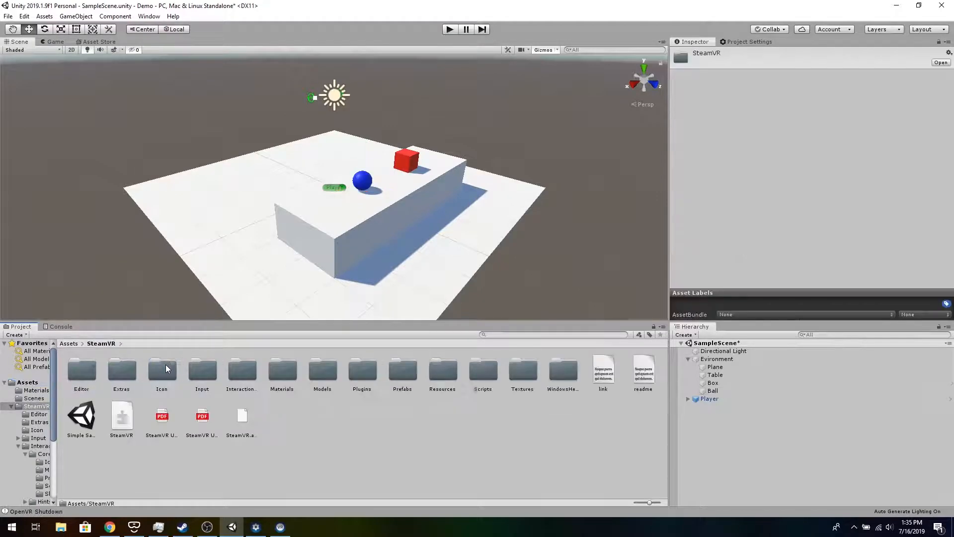
{"action": "double_click", "coordinate": [244, 372]}
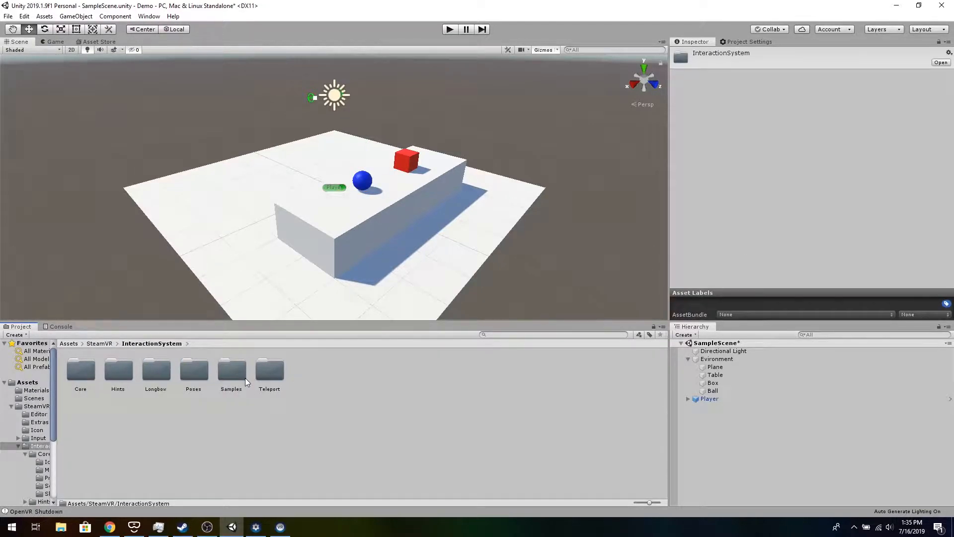
{"action": "double_click", "coordinate": [262, 377]}
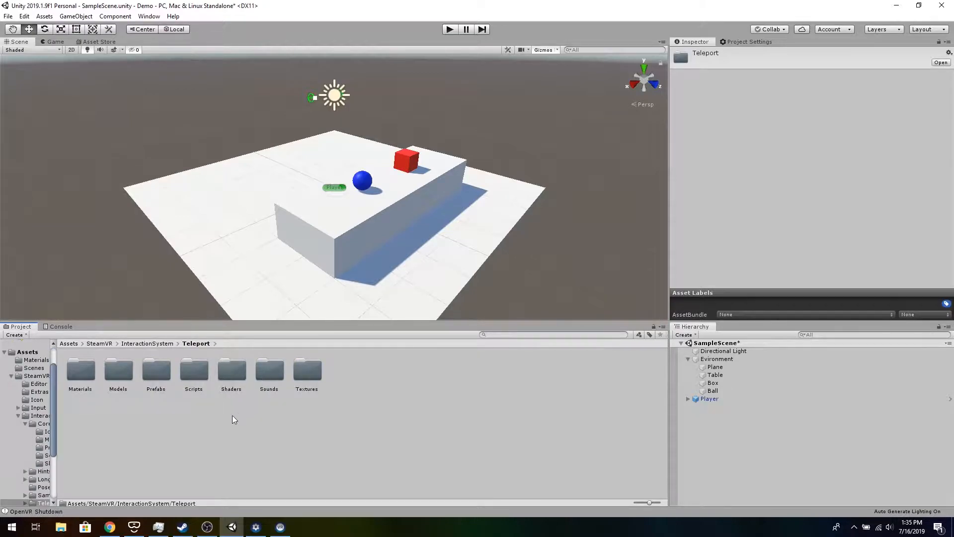
{"action": "double_click", "coordinate": [156, 379]}
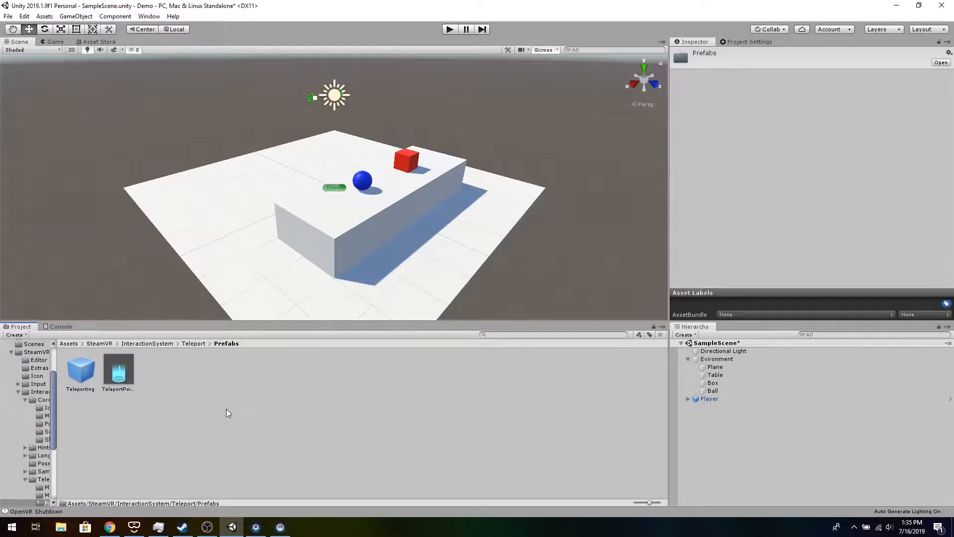
{"action": "left_click_drag", "start_coordinate": [84, 371], "coordinate": [742, 427]}
{"action": "left_click_drag", "start_coordinate": [742, 427], "coordinate": [742, 427]}
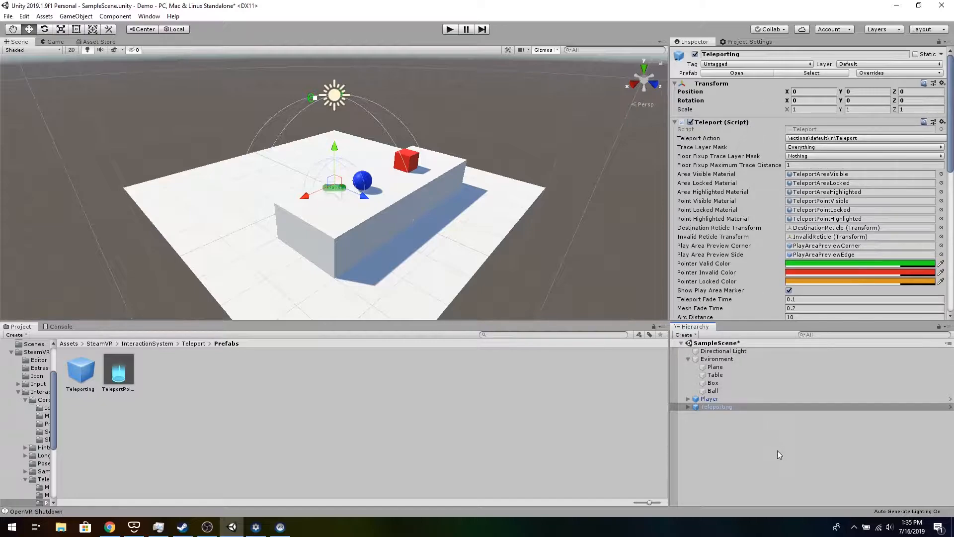
{"action": "left_click", "coordinate": [449, 30]}
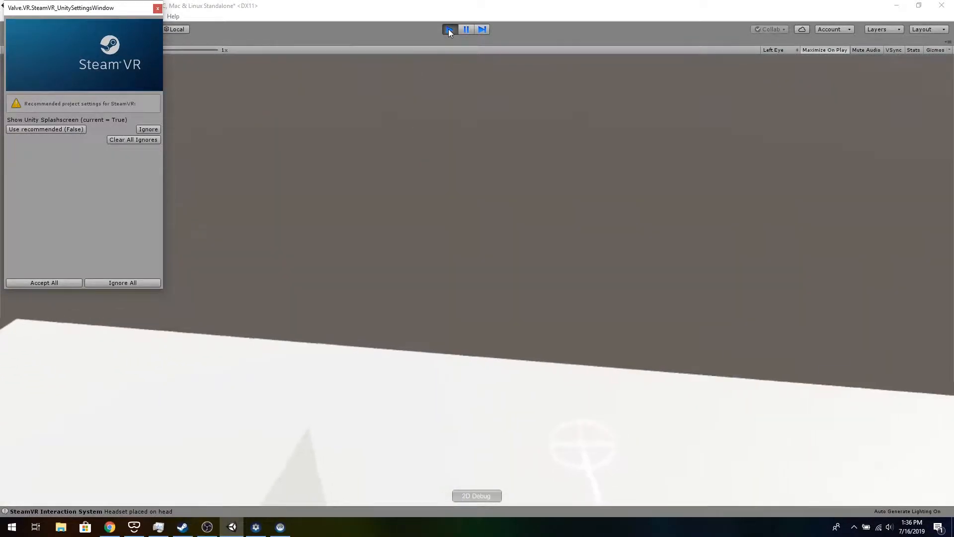
{"action": "left_click", "coordinate": [449, 30]}
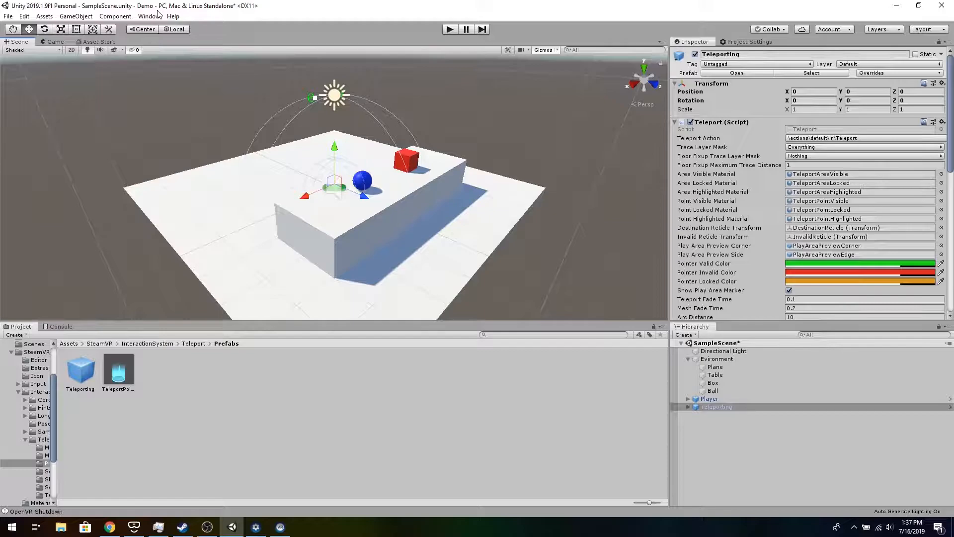
- Duplicate the Plane and set the copy's Y position to 0.1
{"action": "left_click", "coordinate": [721, 368]}
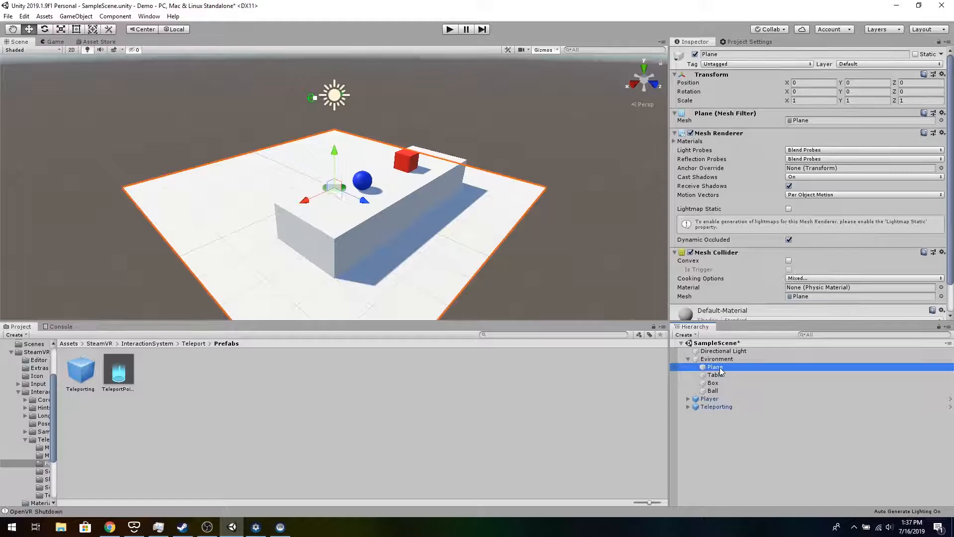
{"action": "key", "text": "ctrl+d"}
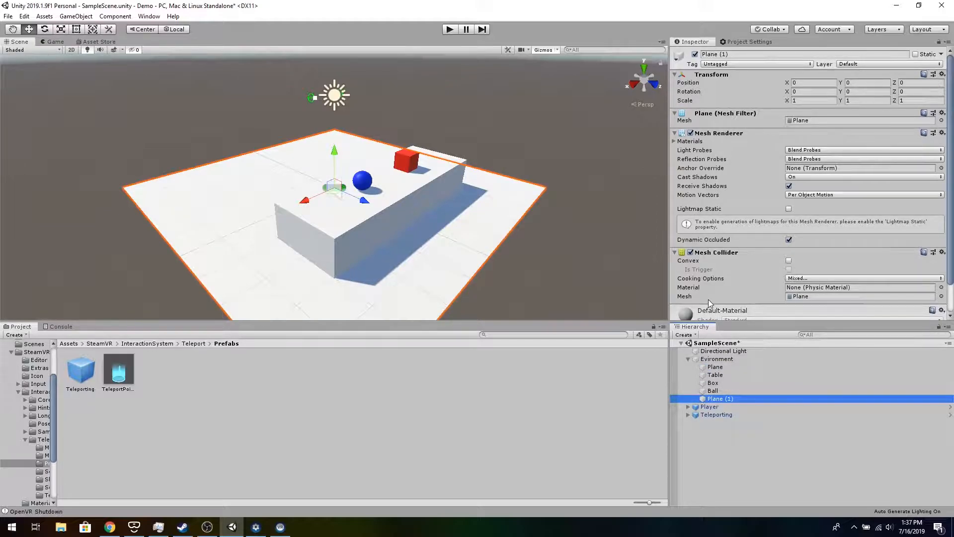
{"action": "left_click", "coordinate": [848, 83]}
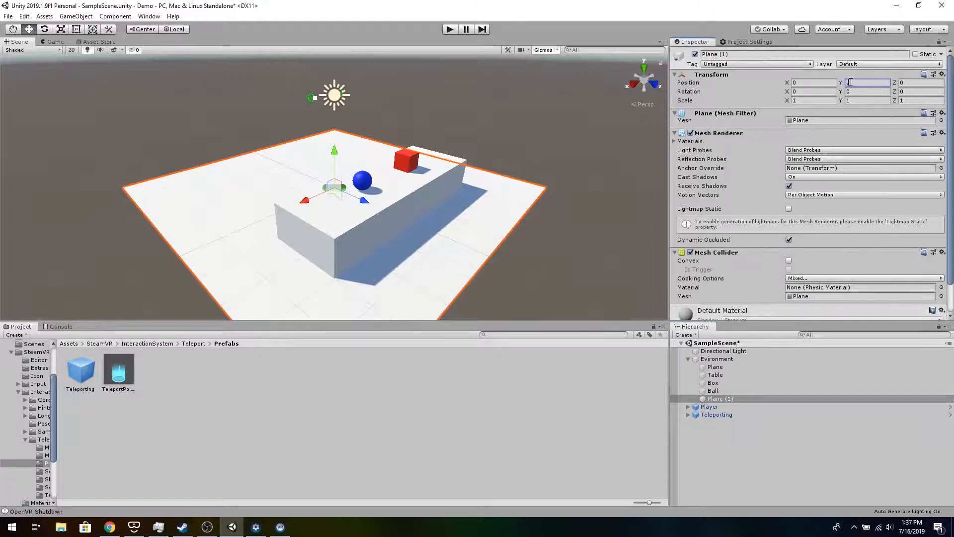
{"action": "type", "text": "1"}
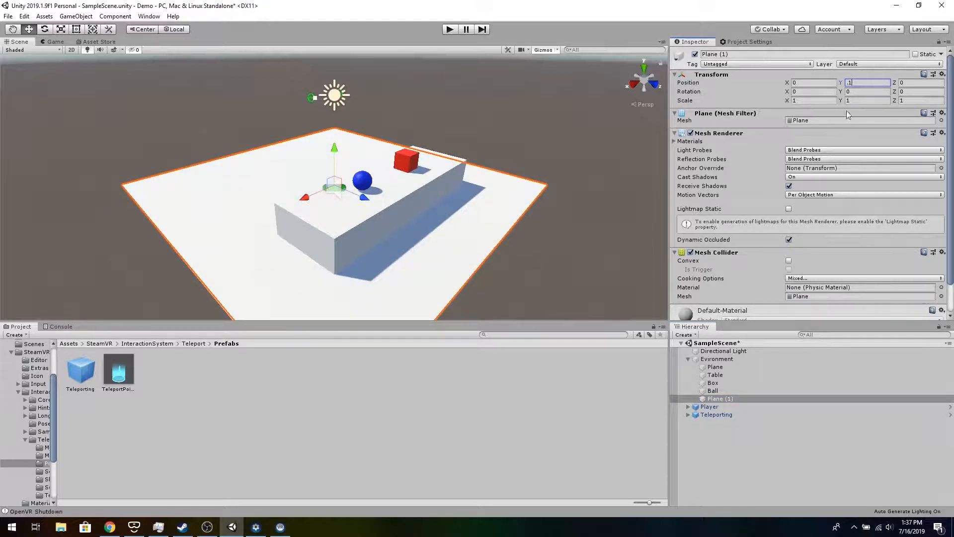
- Add a Teleport Area component to Plane (1) and test the scene in Play mode
{"action": "scroll", "coordinate": [829, 162], "scroll_direction": "down", "scroll_amount": 2}
{"action": "left_click", "coordinate": [815, 309]}
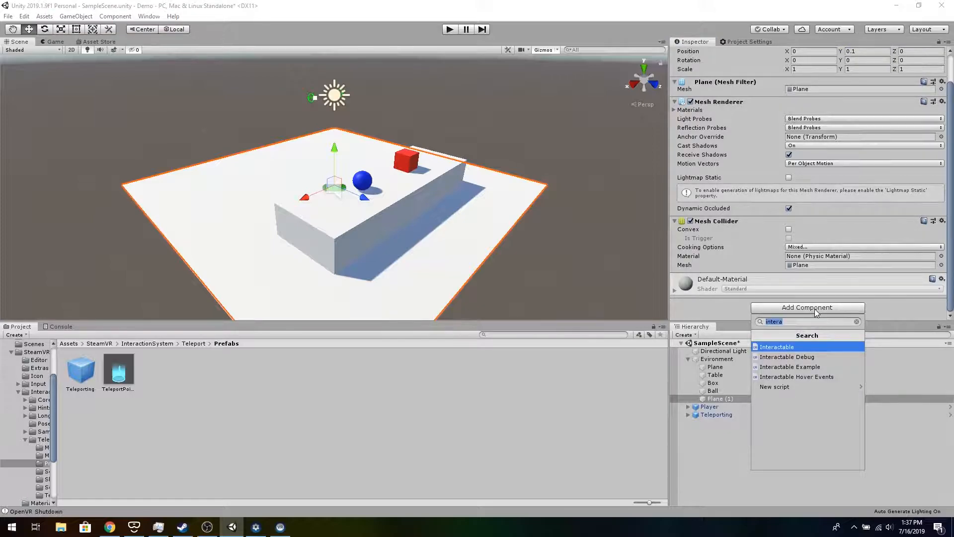
{"action": "type", "text": "tel"}
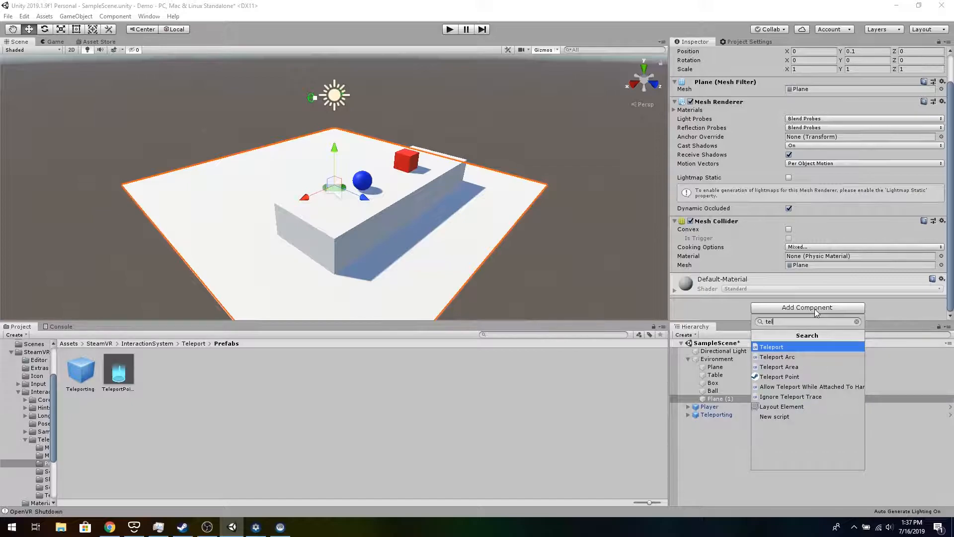
{"action": "left_click", "coordinate": [798, 369]}
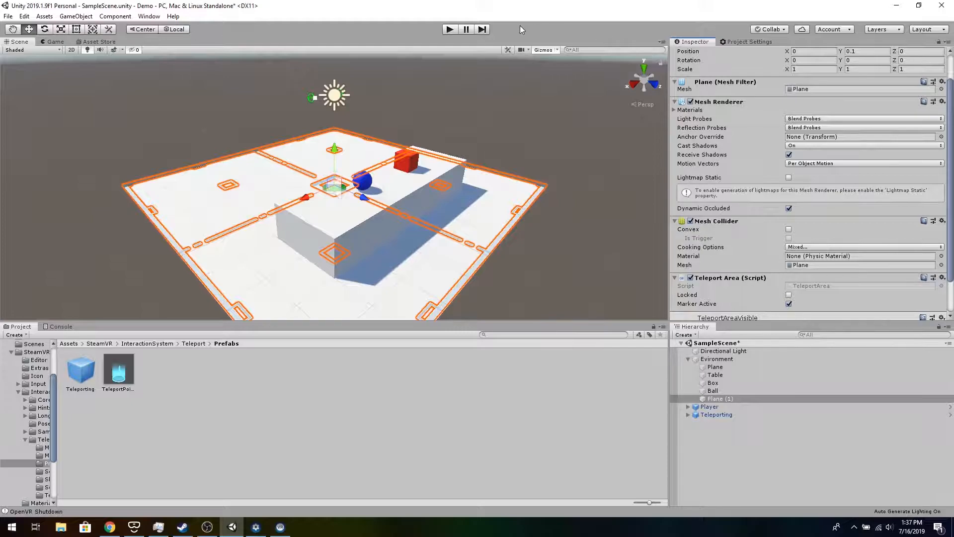
{"action": "left_click", "coordinate": [452, 30]}
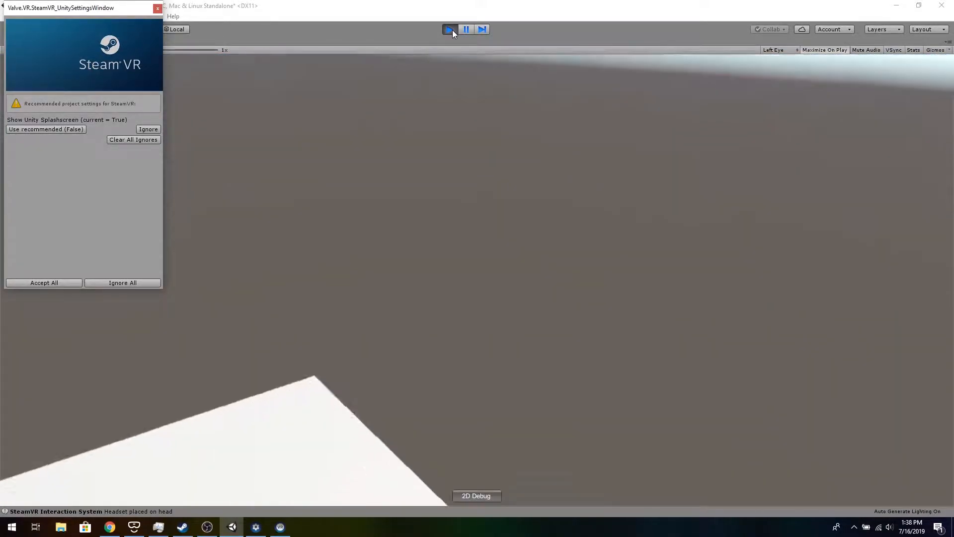
{"action": "left_click", "coordinate": [451, 30]}
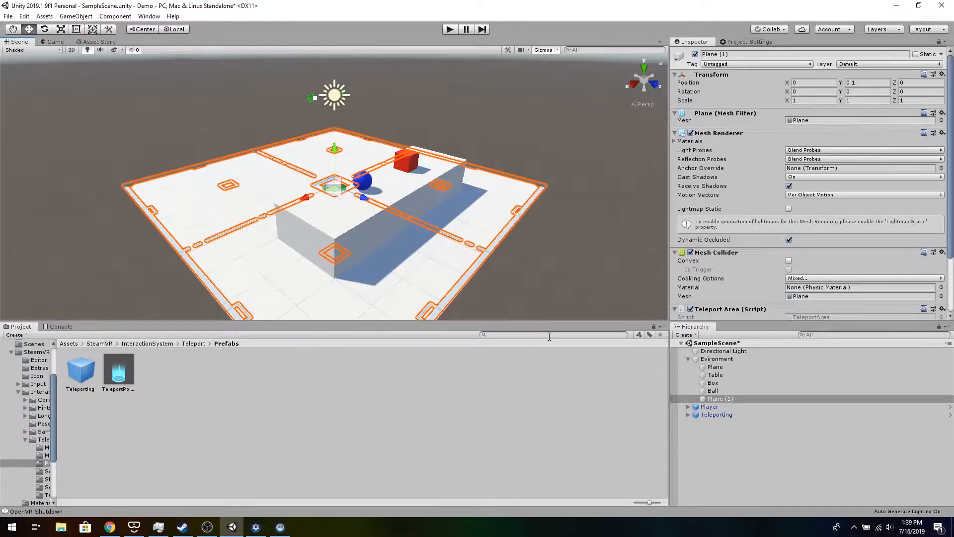
- Search the project assets for teleportpoint and place the TeleportPoint prefab into the scene
{"action": "type", "text": "l"}
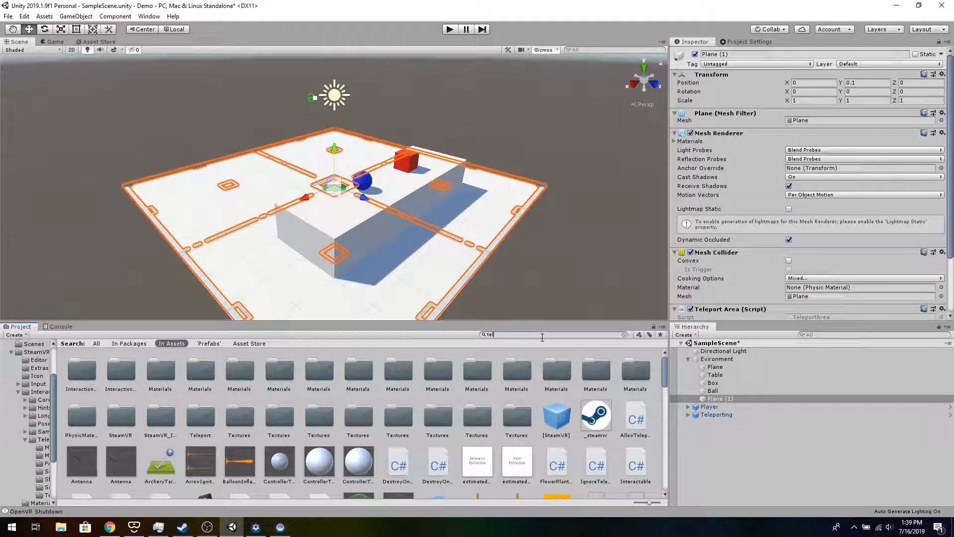
{"action": "type", "text": "eportpoint"}
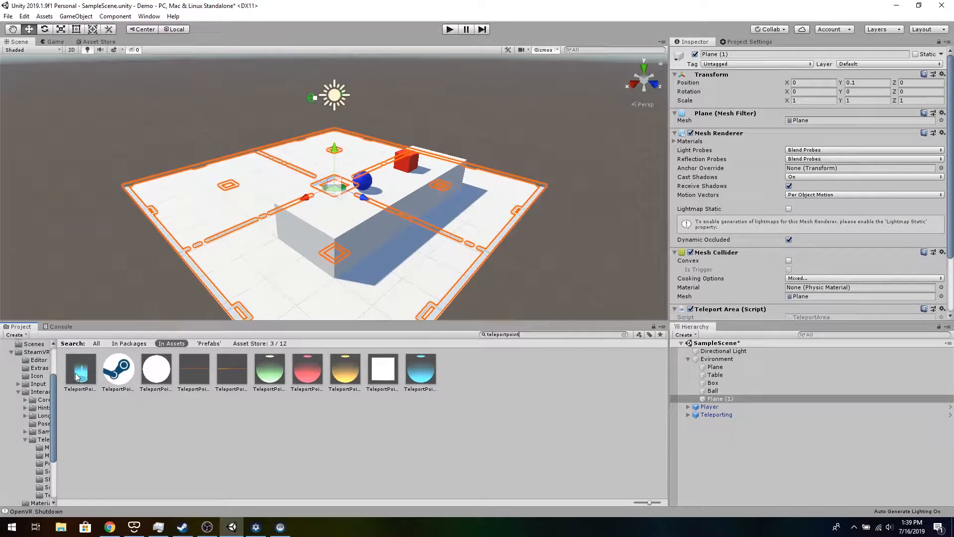
{"action": "left_click_drag", "start_coordinate": [78, 377], "coordinate": [258, 180]}
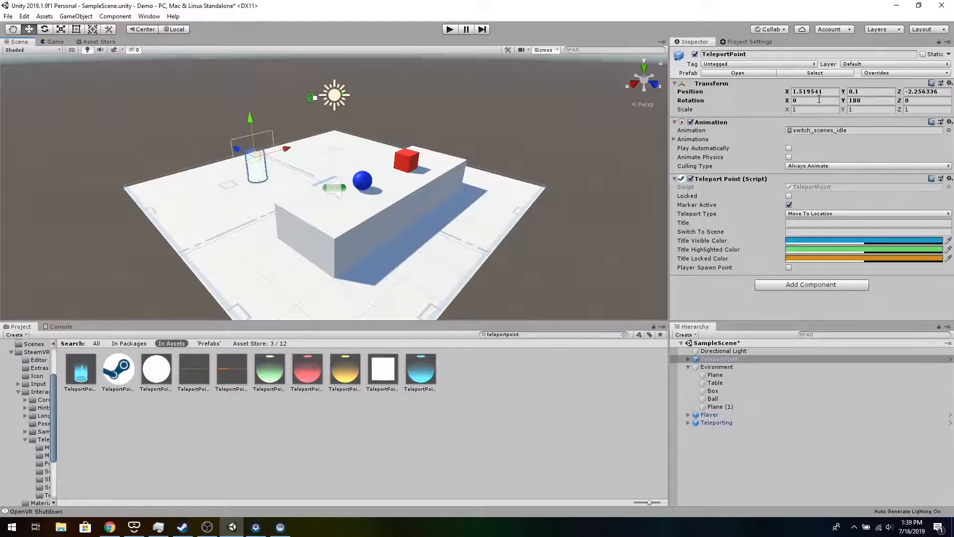
- Set the TeleportPoint's position to X 0, Y 1, Z 2 and test the scene in Play mode
{"action": "left_click", "coordinate": [827, 92]}
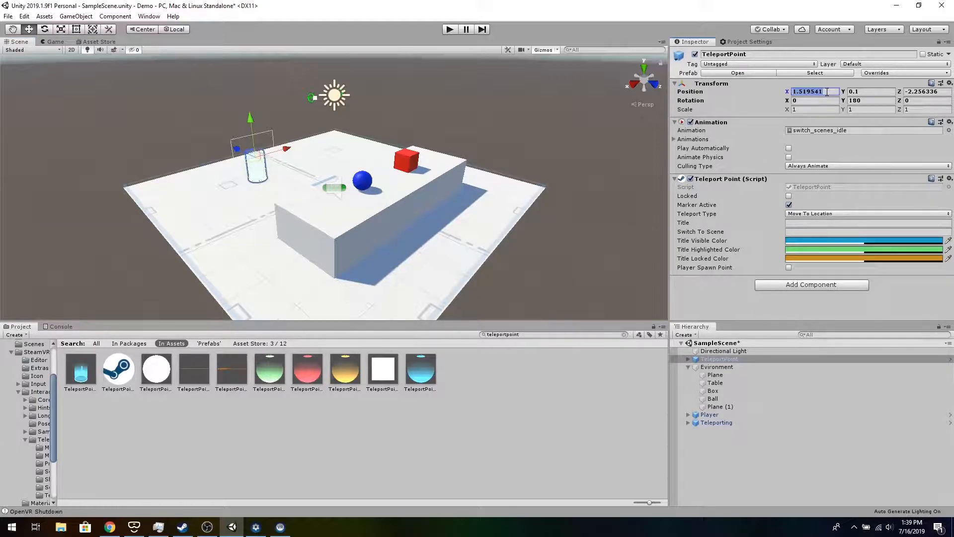
{"action": "type", "text": "0"}
{"action": "key", "text": "Tab"}
{"action": "type", "text": "1"}
{"action": "key", "text": "Tab"}
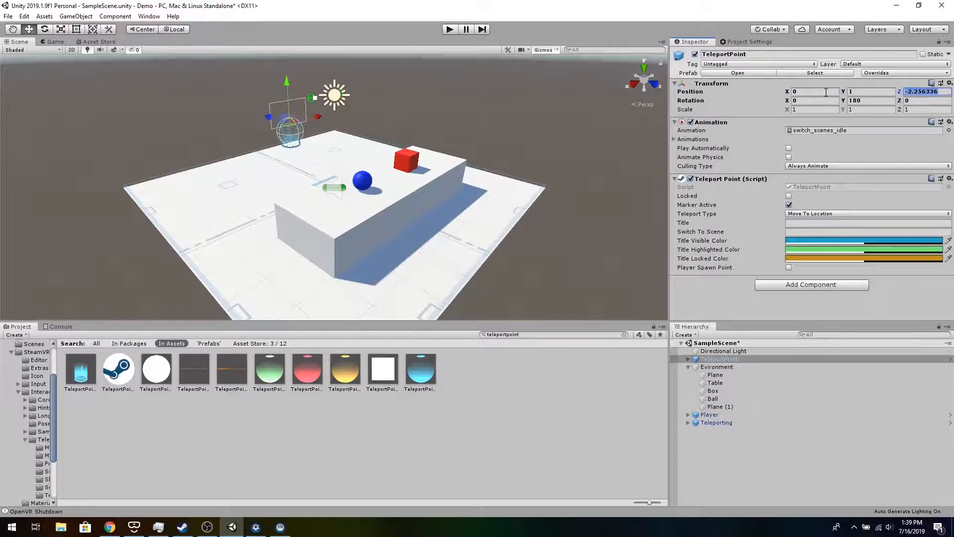
{"action": "type", "text": "2"}
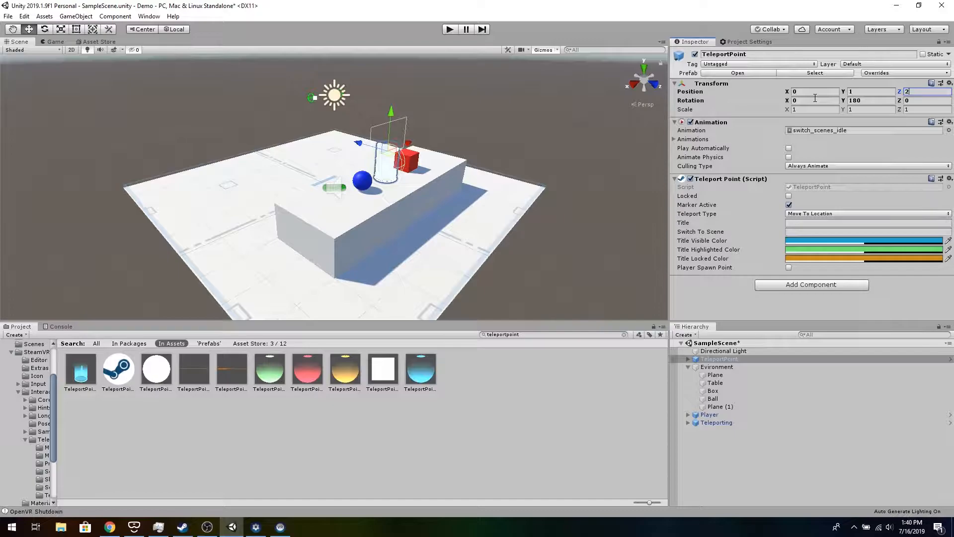
{"action": "left_click", "coordinate": [454, 31]}
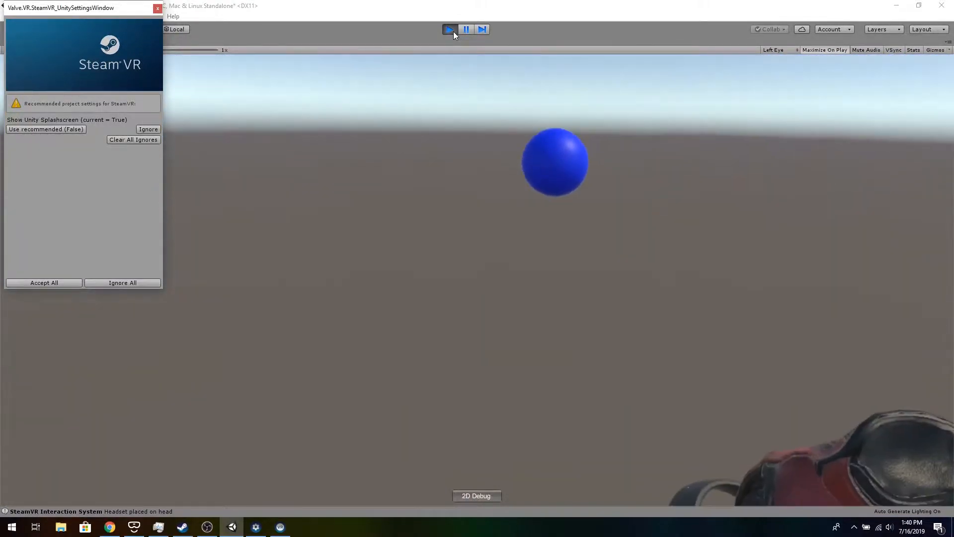
{"action": "left_click", "coordinate": [453, 31]}
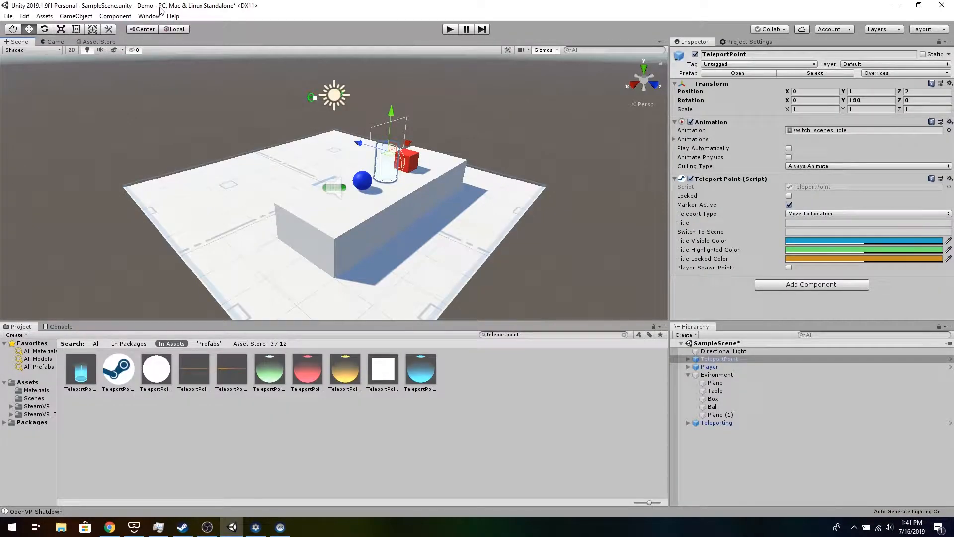